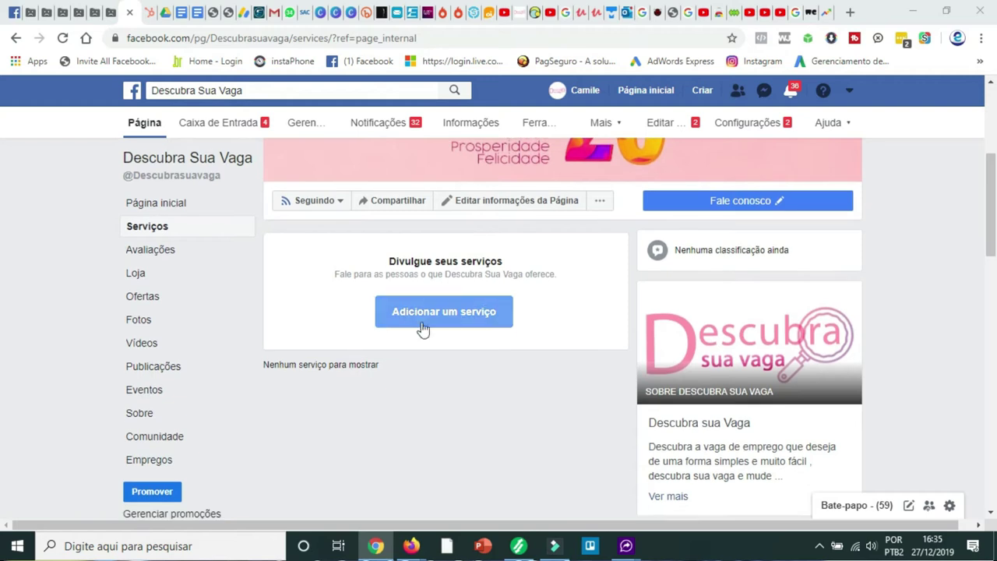
{"action": "scroll", "coordinate": [558, 316], "scroll_direction": "up", "scroll_amount": 1}
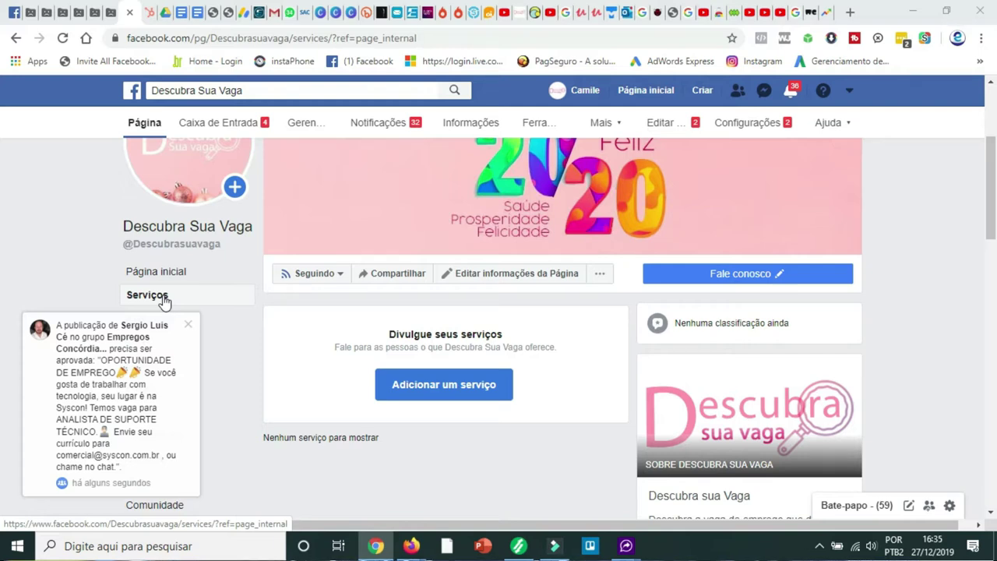
{"action": "left_click", "coordinate": [187, 322]}
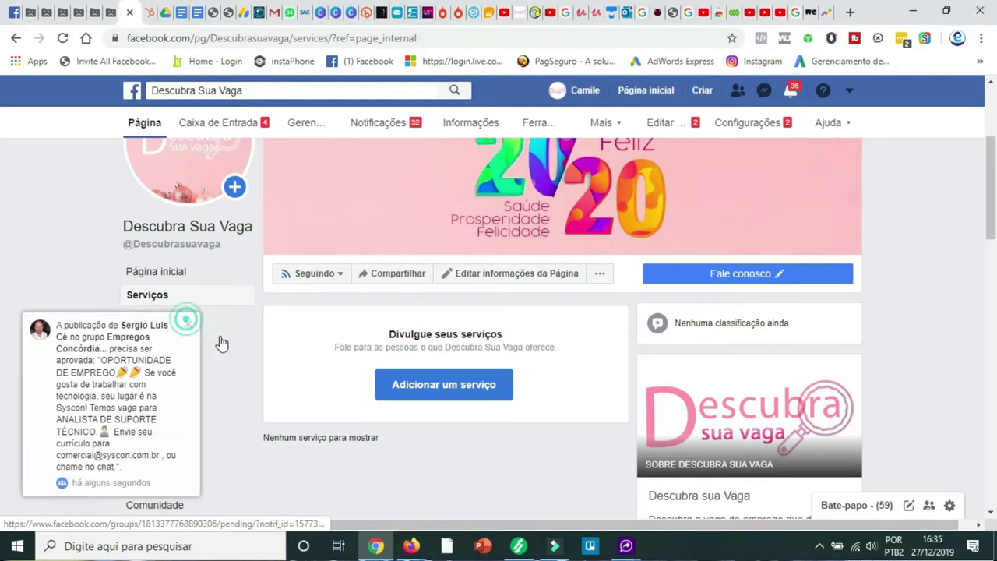
{"action": "left_click", "coordinate": [189, 324]}
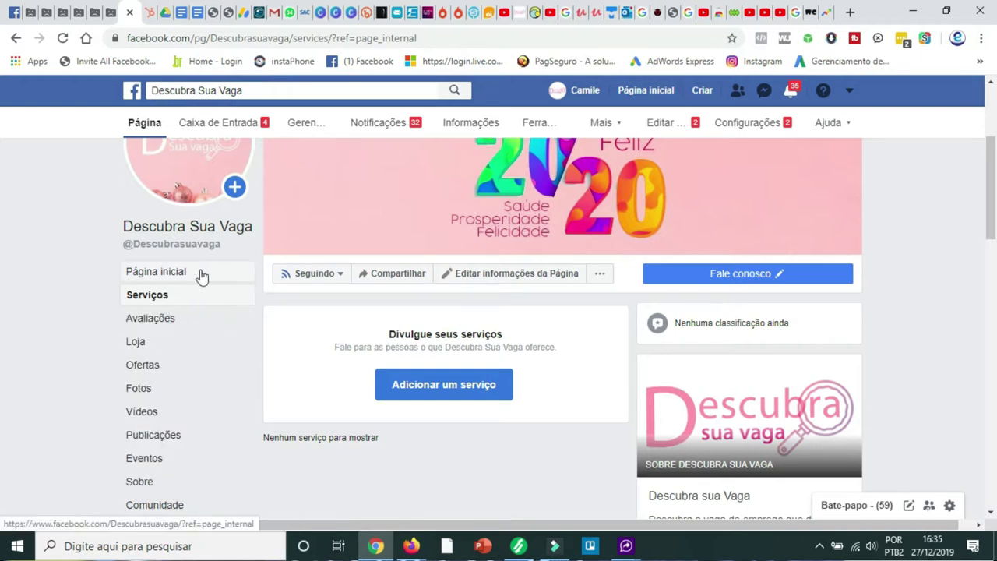
- Open the Adicionar serviço form to add a new service to the page
{"action": "left_click", "coordinate": [464, 393]}
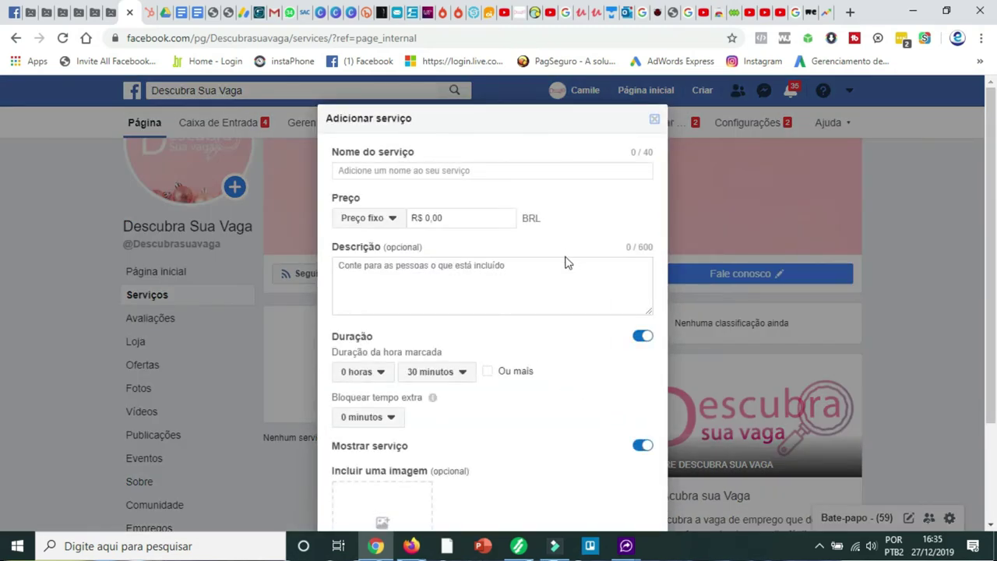
{"action": "scroll", "coordinate": [565, 263], "scroll_direction": "down", "scroll_amount": 3}
{"action": "scroll", "coordinate": [574, 284], "scroll_direction": "up", "scroll_amount": 3}
- Name the service 'EMPREGOS PARA TODO BRASIL'
{"action": "left_click", "coordinate": [462, 170]}
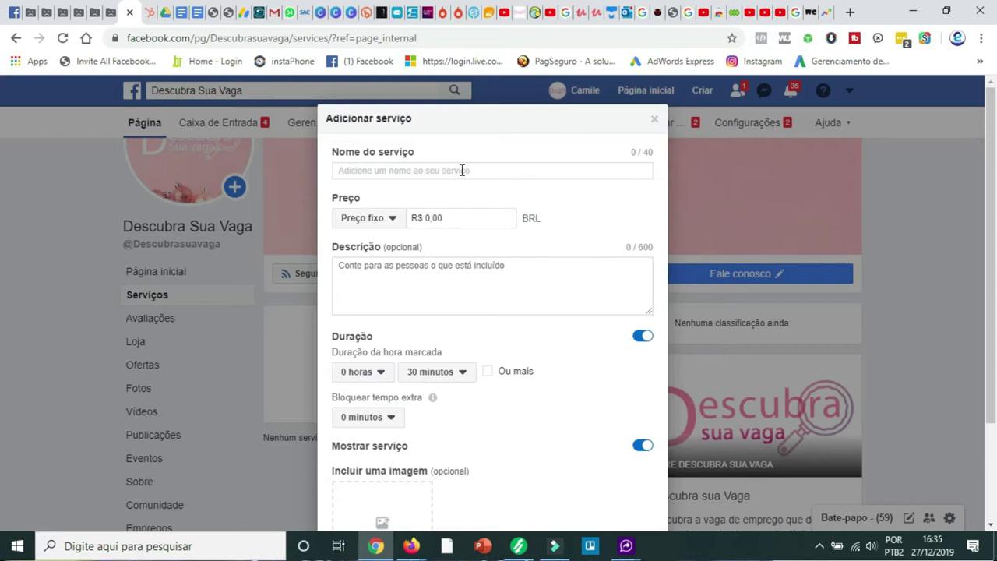
{"action": "type", "text": "b"}
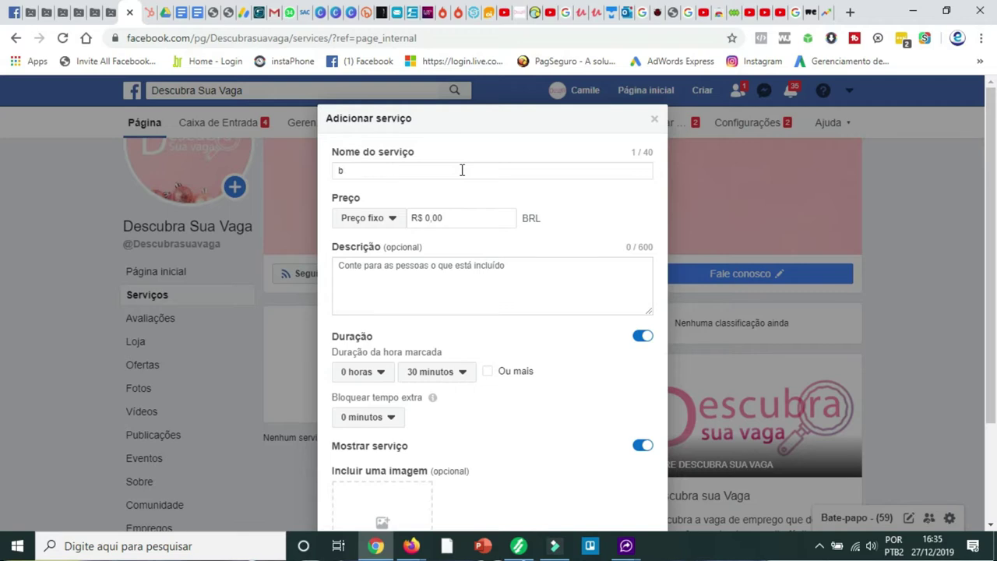
{"action": "key", "text": "BackSpace"}
{"action": "type", "text": "empre"}
{"action": "key", "text": "BackSpace"}
{"action": "key", "text": "BackSpace"}
{"action": "type", "text": "EMPREFOS"}
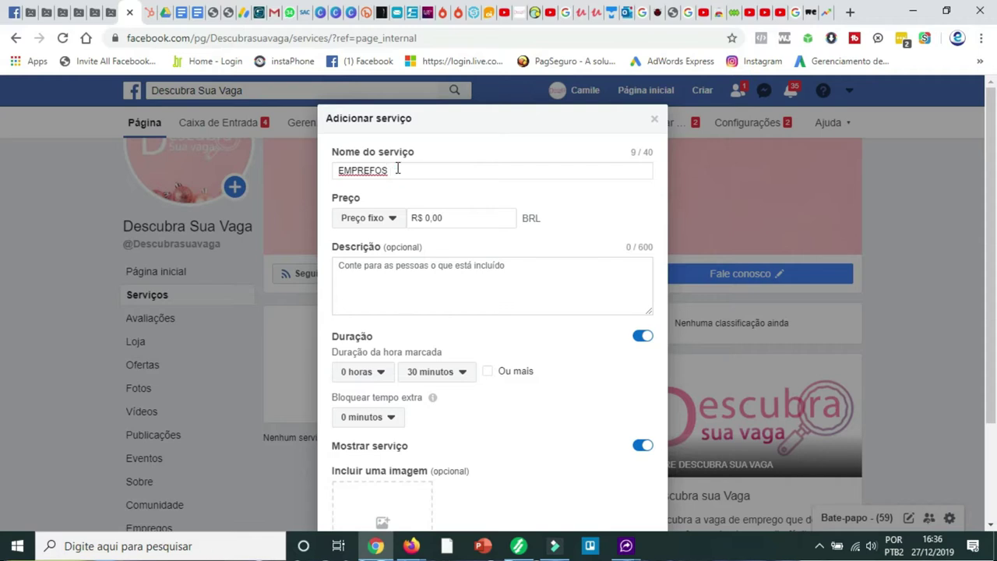
{"action": "key", "text": "BackSpace"}
{"action": "key", "text": "BackSpace"}
{"action": "key", "text": "BackSpace"}
{"action": "key", "text": "BackSpace"}
{"action": "type", "text": "GOS PARA TODO BR"}
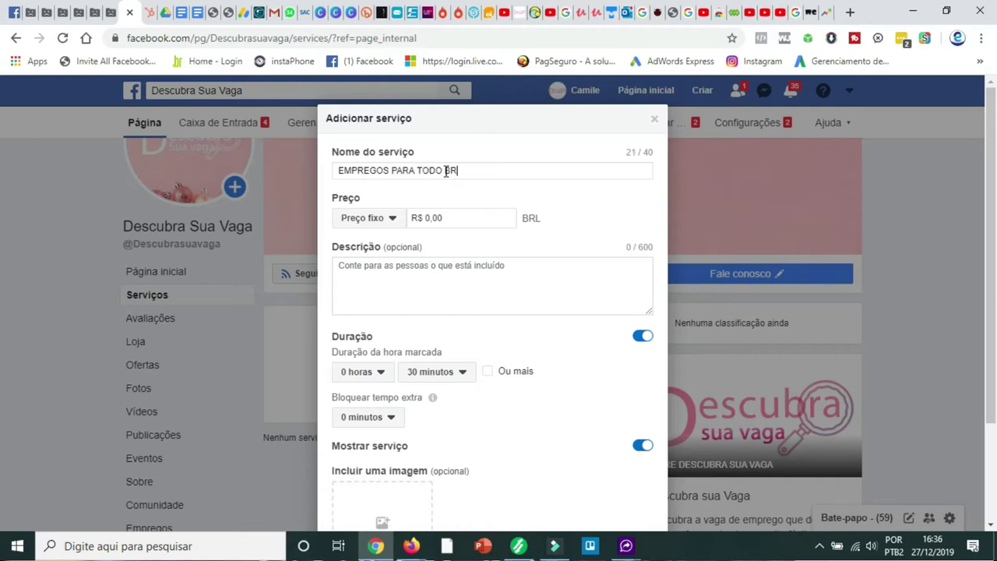
{"action": "type", "text": "ASIL"}
- Give the service the description 'ACESSE SITE SAIBA SOBRE TODOS OS EMPREGOS DISPONÍVEIS'
{"action": "left_click", "coordinate": [427, 269]}
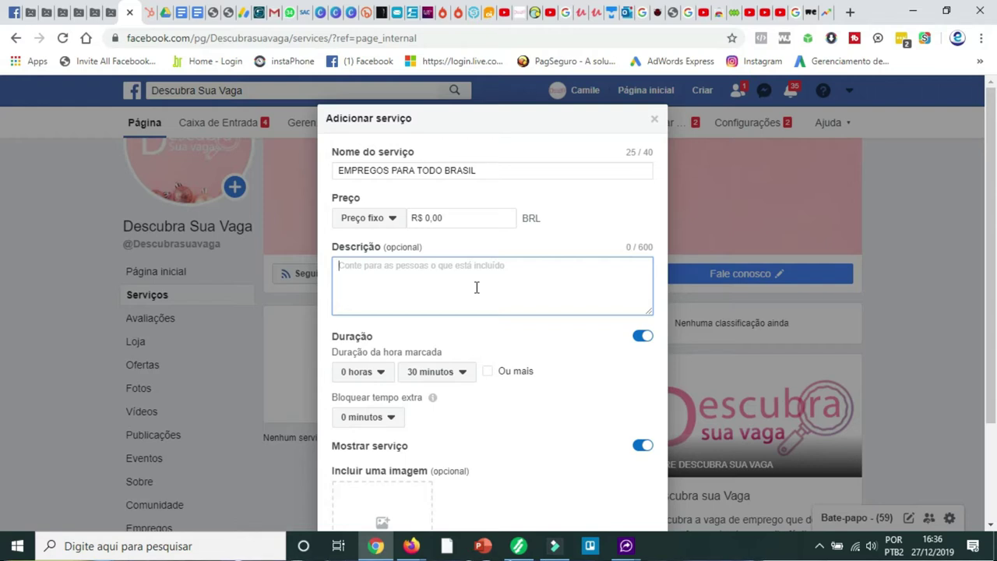
{"action": "type", "text": "ACESSE S"}
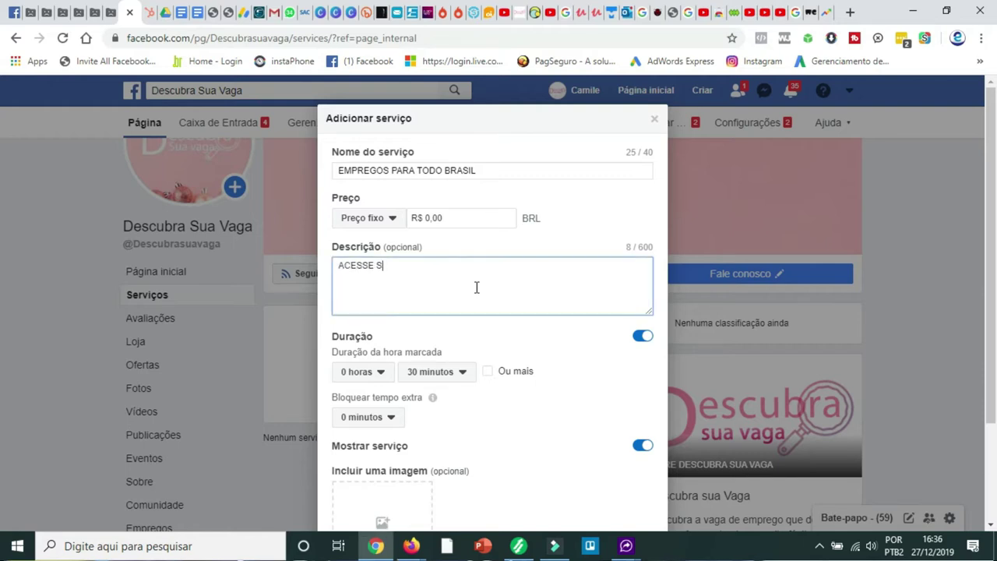
{"action": "type", "text": "ITE T"}
{"action": "key", "text": "BackSpace"}
{"action": "type", "text": "SAIBA SOBRE TODOS OS EPRE"}
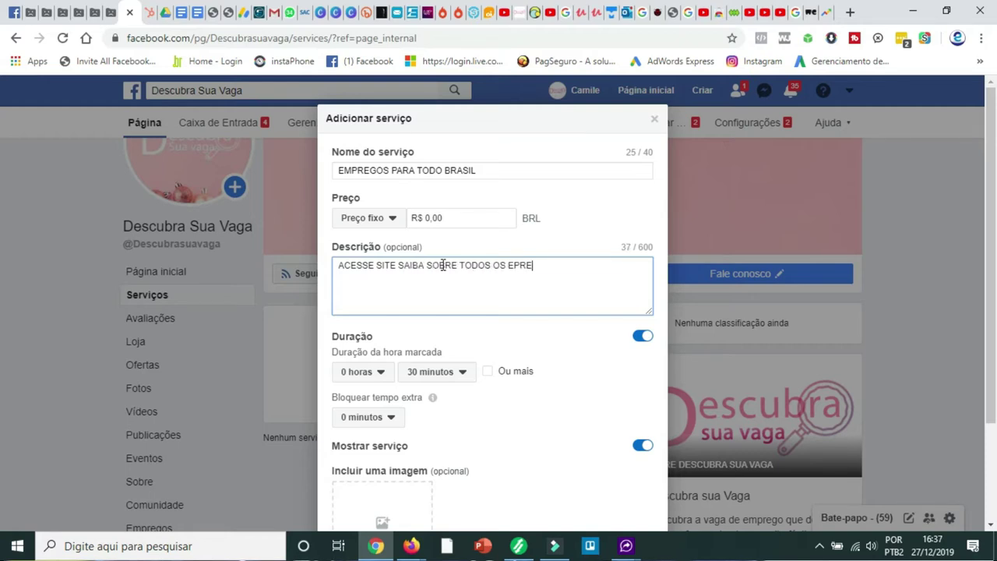
{"action": "key", "text": "BackSpace"}
{"action": "key", "text": "BackSpace"}
{"action": "key", "text": "BackSpace"}
{"action": "type", "text": "MPREGOS DISPONÍVEIS."}
{"action": "scroll", "coordinate": [530, 311], "scroll_direction": "down", "scroll_amount": 2}
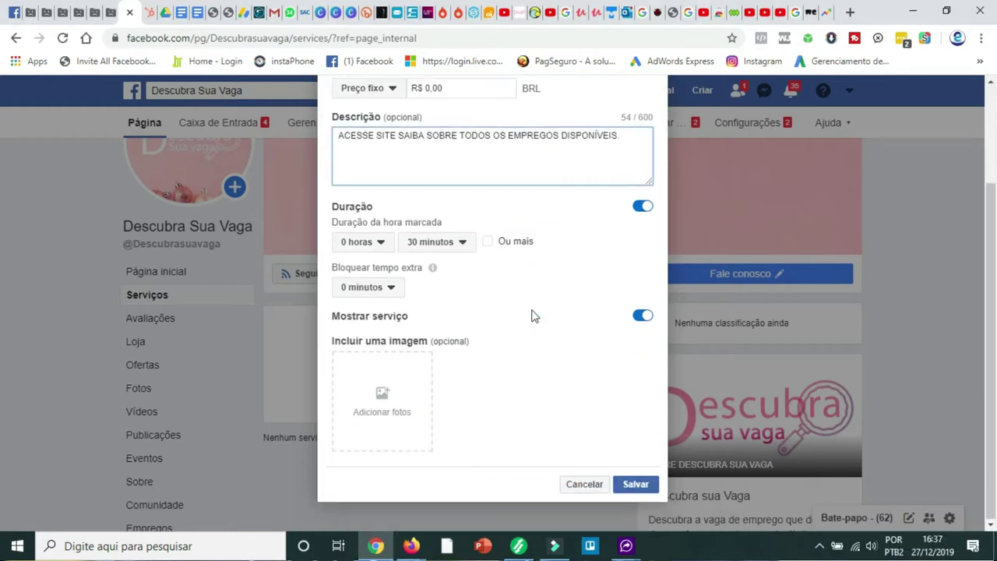
{"action": "scroll", "coordinate": [568, 291], "scroll_direction": "up", "scroll_amount": 1}
{"action": "scroll", "coordinate": [562, 289], "scroll_direction": "down", "scroll_amount": 1}
- Switch off Duração and attach the EMPREGO briefcase image to the service
{"action": "left_click", "coordinate": [644, 207]}
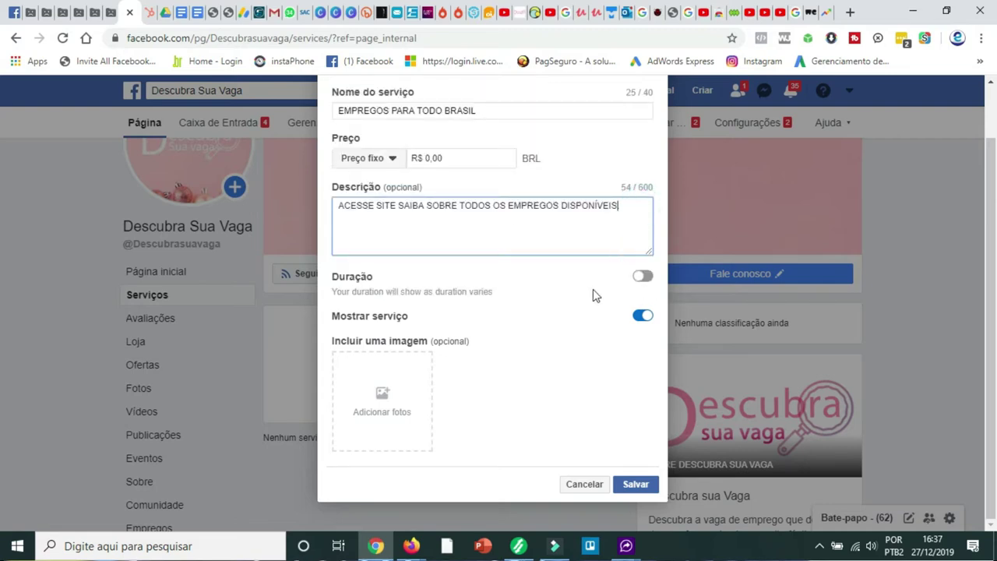
{"action": "left_click", "coordinate": [387, 400]}
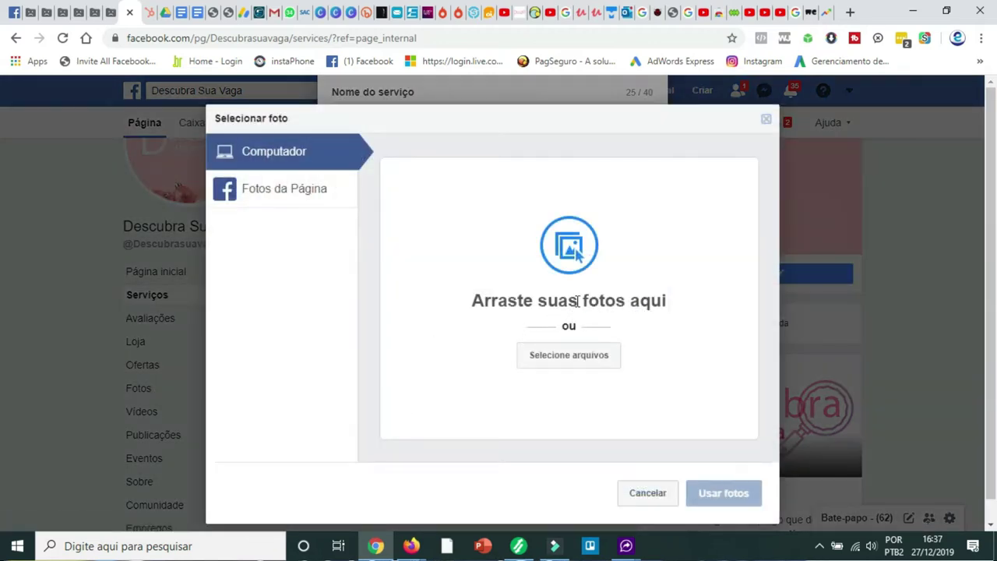
{"action": "left_click", "coordinate": [583, 360]}
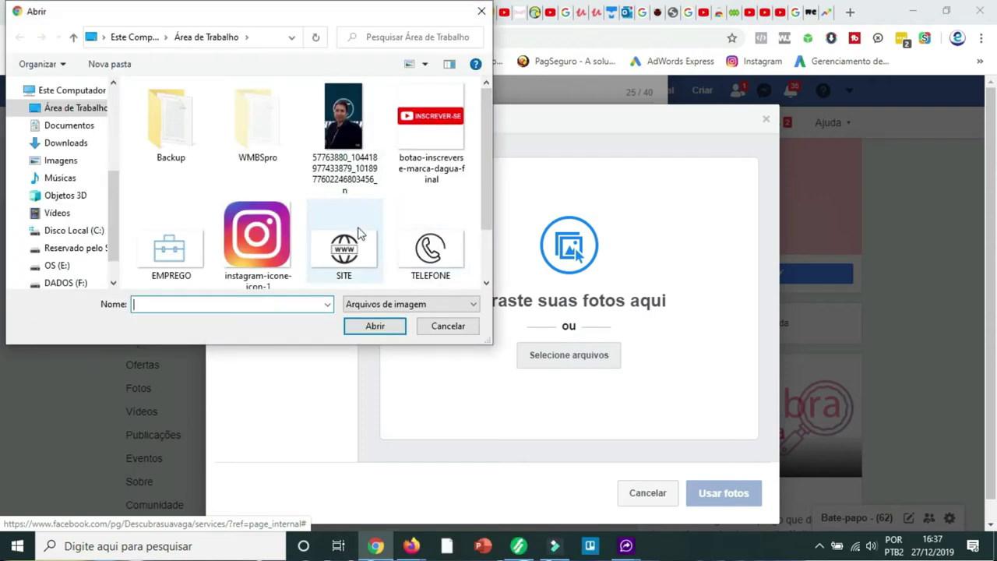
{"action": "left_click", "coordinate": [186, 261]}
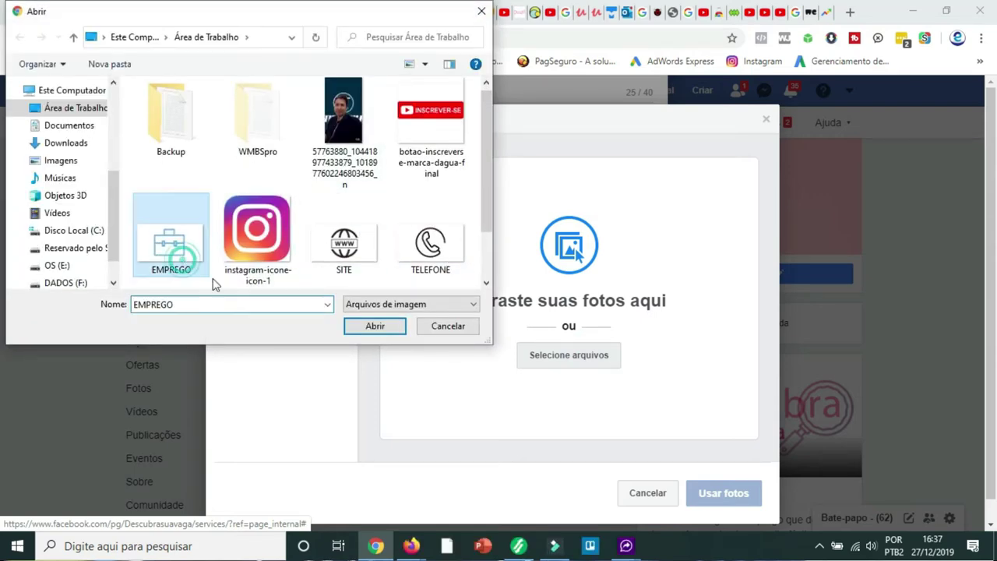
{"action": "left_click", "coordinate": [376, 327]}
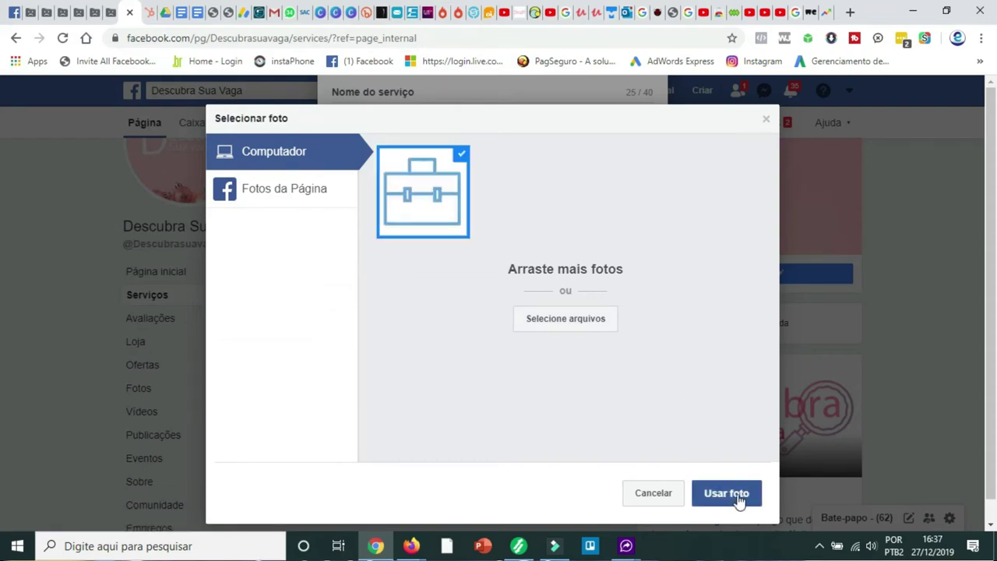
{"action": "left_click", "coordinate": [736, 495]}
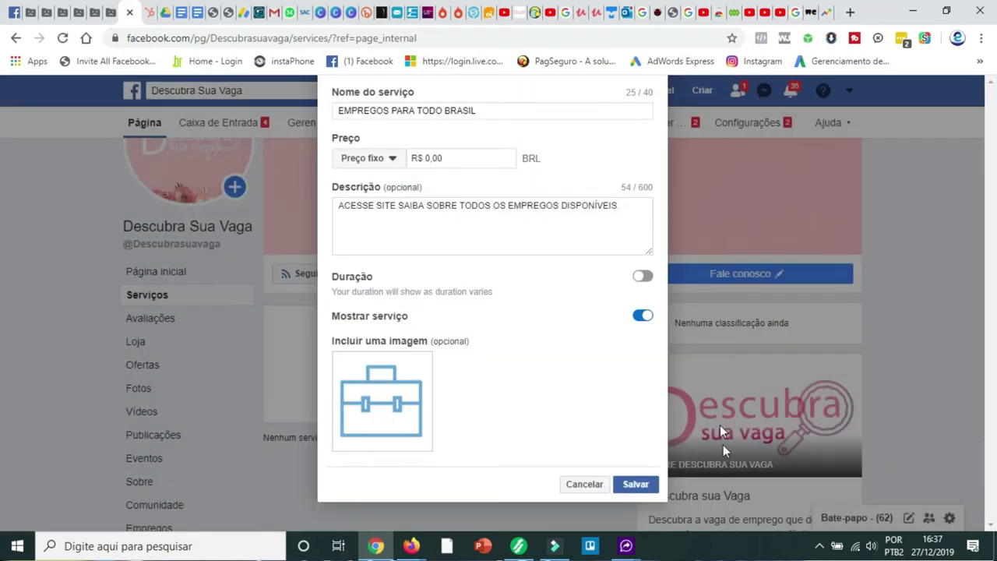
- Set the service's fixed price to R$ 10,00 and save it
{"action": "scroll", "coordinate": [553, 279], "scroll_direction": "up", "scroll_amount": 2}
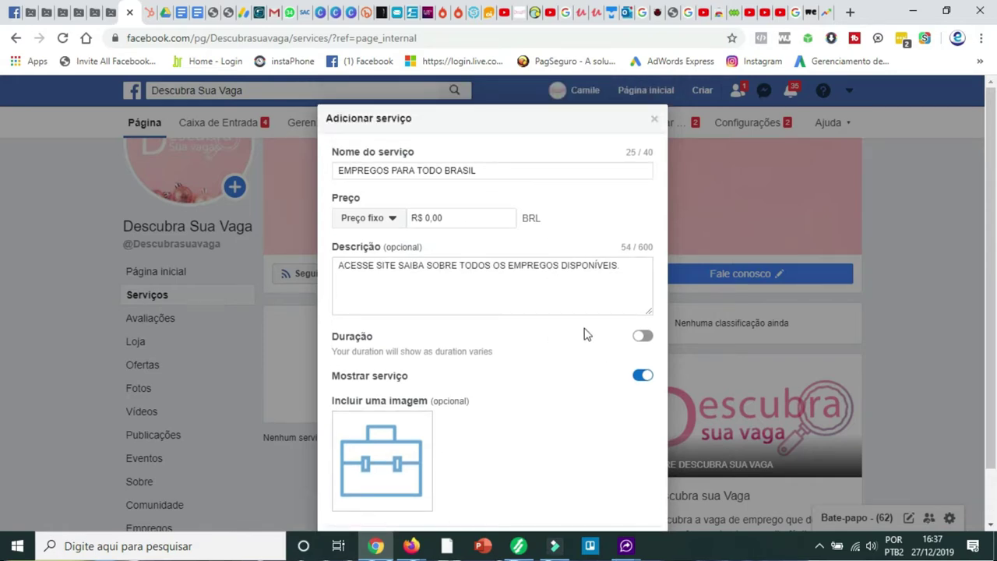
{"action": "scroll", "coordinate": [584, 335], "scroll_direction": "down", "scroll_amount": 2}
{"action": "left_click", "coordinate": [642, 491]}
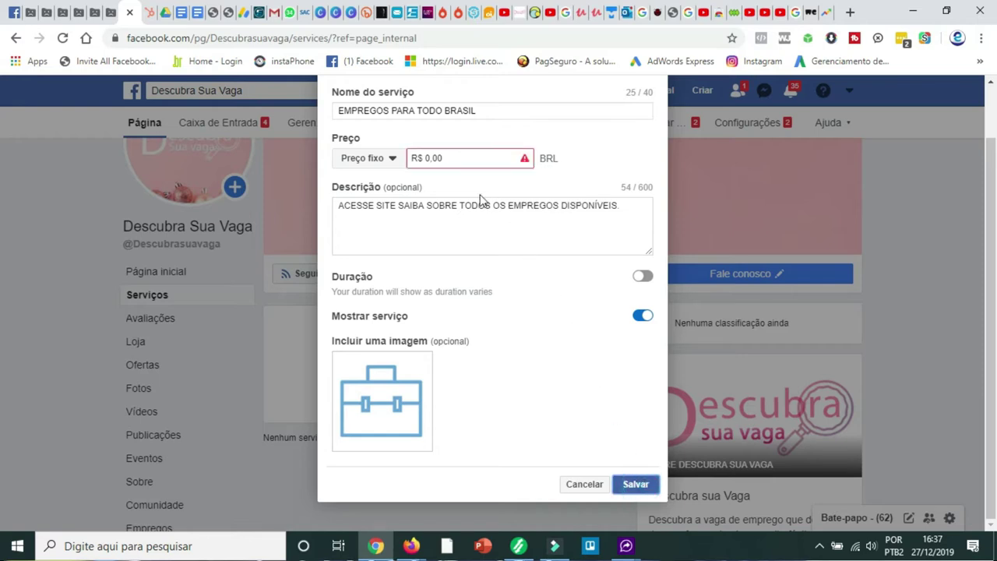
{"action": "left_click", "coordinate": [393, 161]}
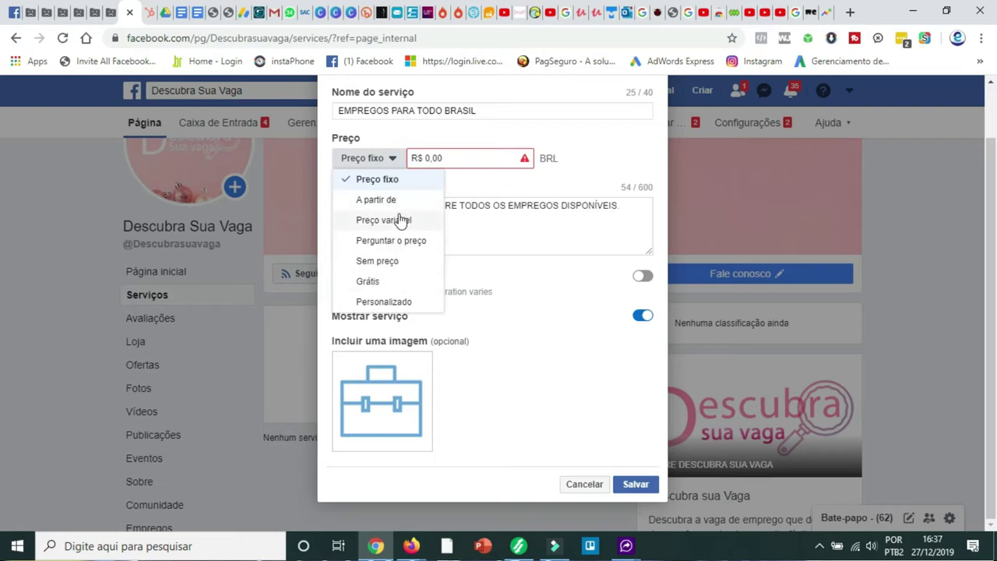
{"action": "left_click", "coordinate": [427, 158]}
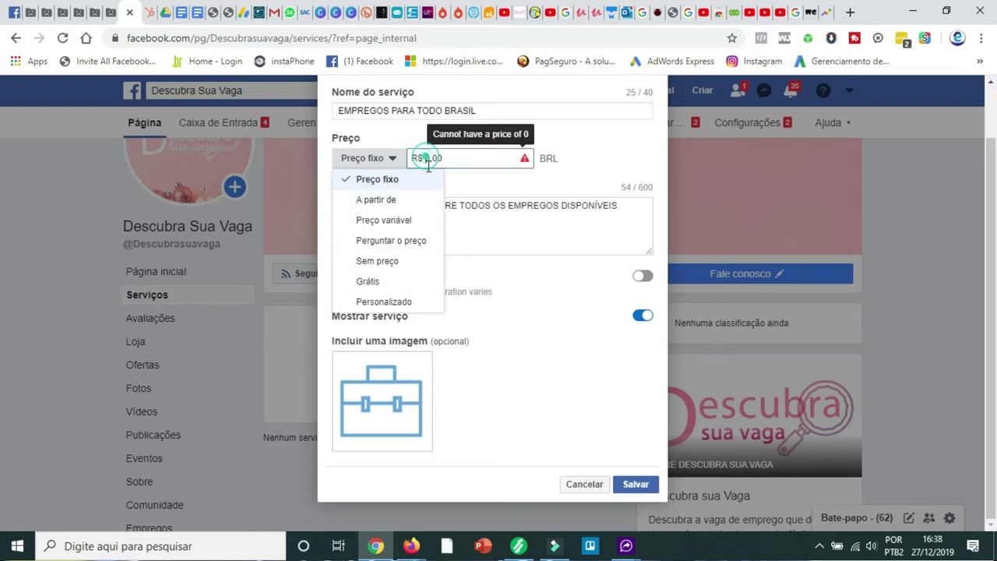
{"action": "type", "text": "1"}
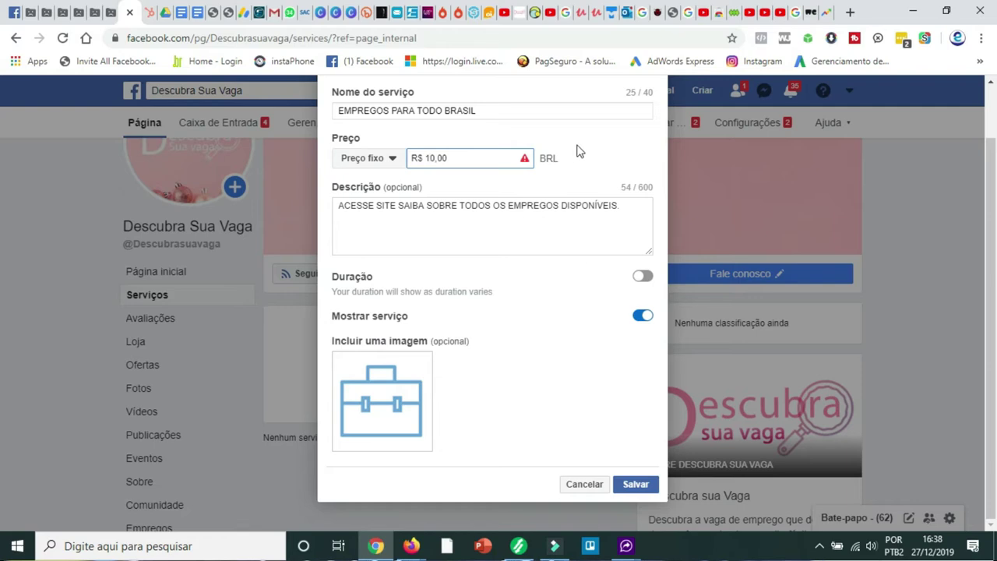
{"action": "left_click", "coordinate": [586, 151]}
{"action": "left_click", "coordinate": [632, 485]}
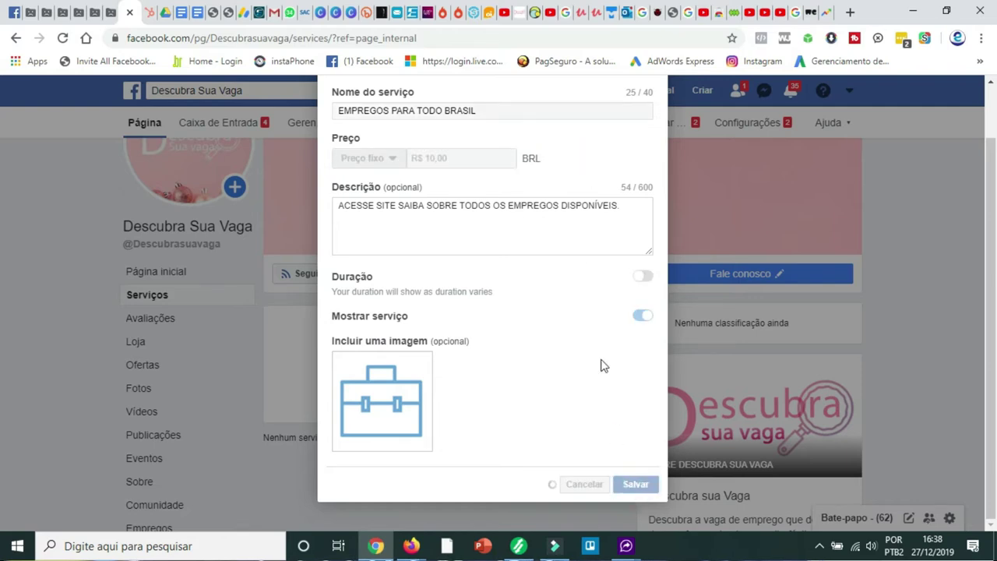
- Scroll the Serviços tab to review the EMPREGOS PARA TODO BRASIL card priced R$ 10
{"action": "scroll", "coordinate": [590, 329], "scroll_direction": "down", "scroll_amount": 2}
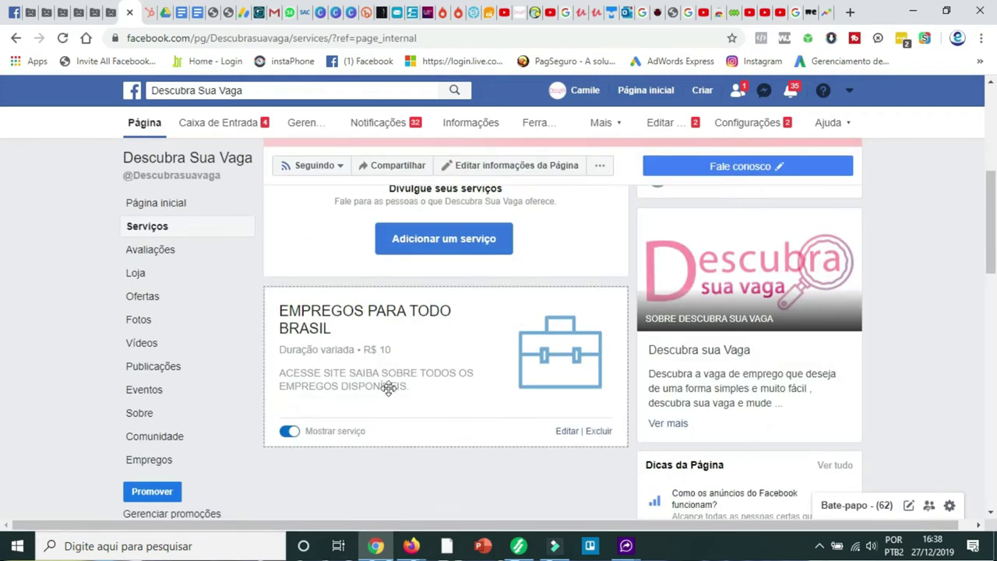
{"action": "scroll", "coordinate": [524, 351], "scroll_direction": "down", "scroll_amount": 2}
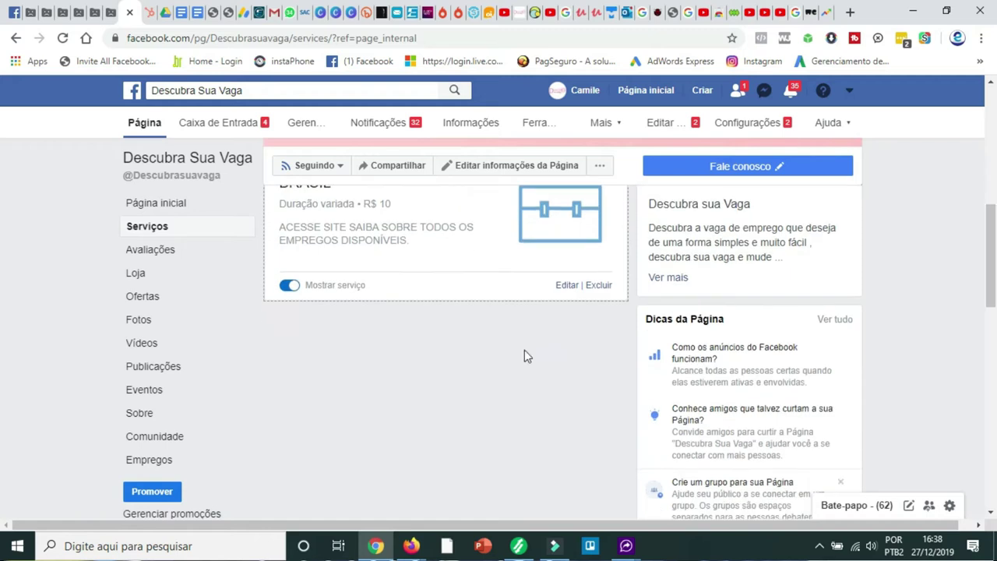
{"action": "scroll", "coordinate": [524, 349], "scroll_direction": "up", "scroll_amount": 1}
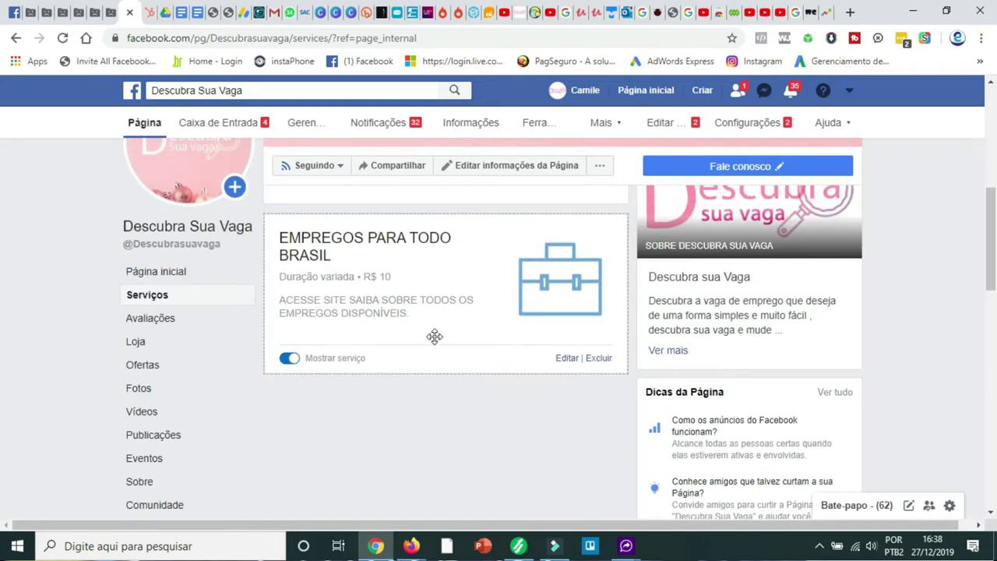
{"action": "scroll", "coordinate": [435, 336], "scroll_direction": "up", "scroll_amount": 1}
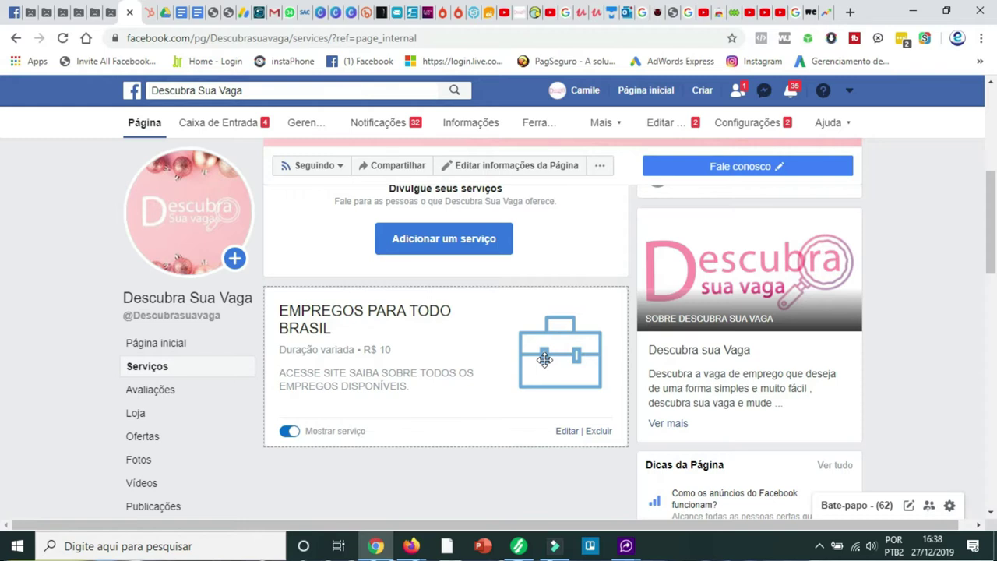
{"action": "scroll", "coordinate": [544, 360], "scroll_direction": "down", "scroll_amount": 1}
{"action": "scroll", "coordinate": [534, 458], "scroll_direction": "up", "scroll_amount": 2}
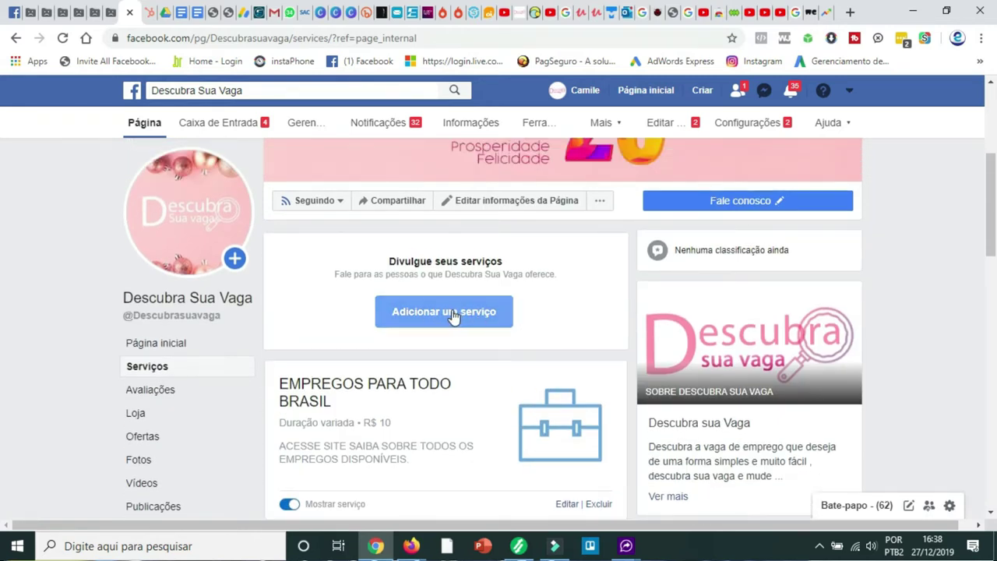
- Start another new service and name it CONTATO
{"action": "left_click", "coordinate": [457, 313]}
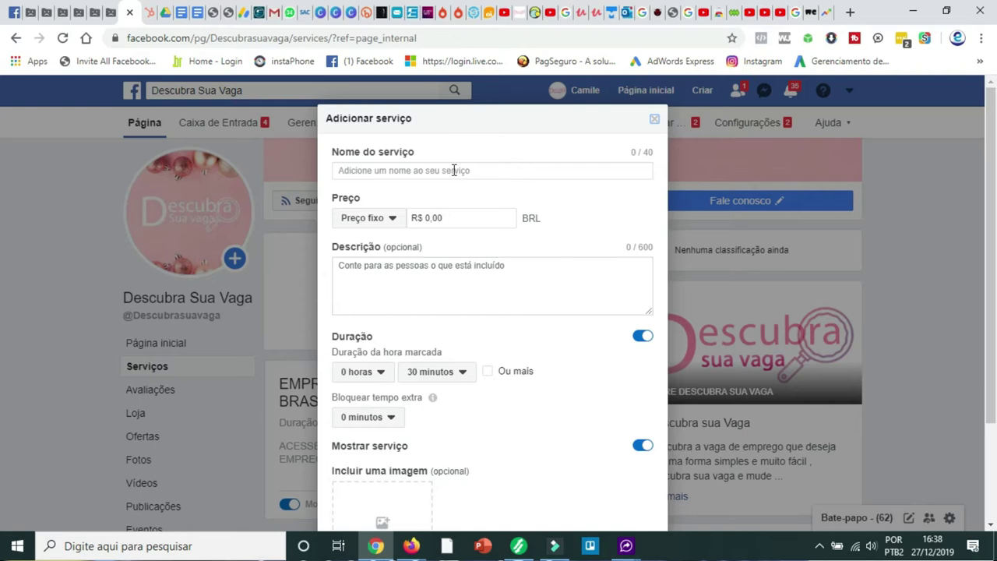
{"action": "left_click", "coordinate": [456, 170]}
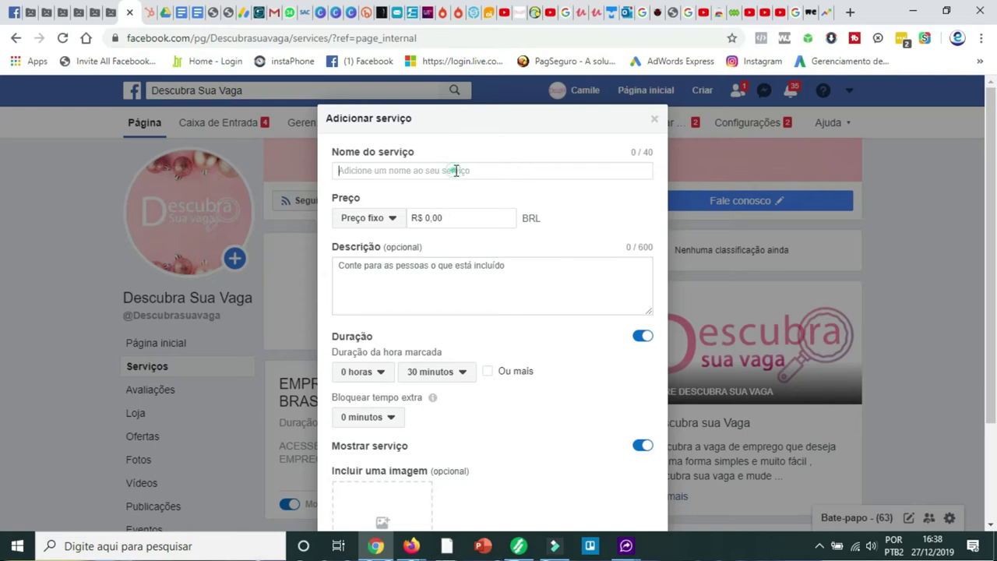
{"action": "type", "text": "conta"}
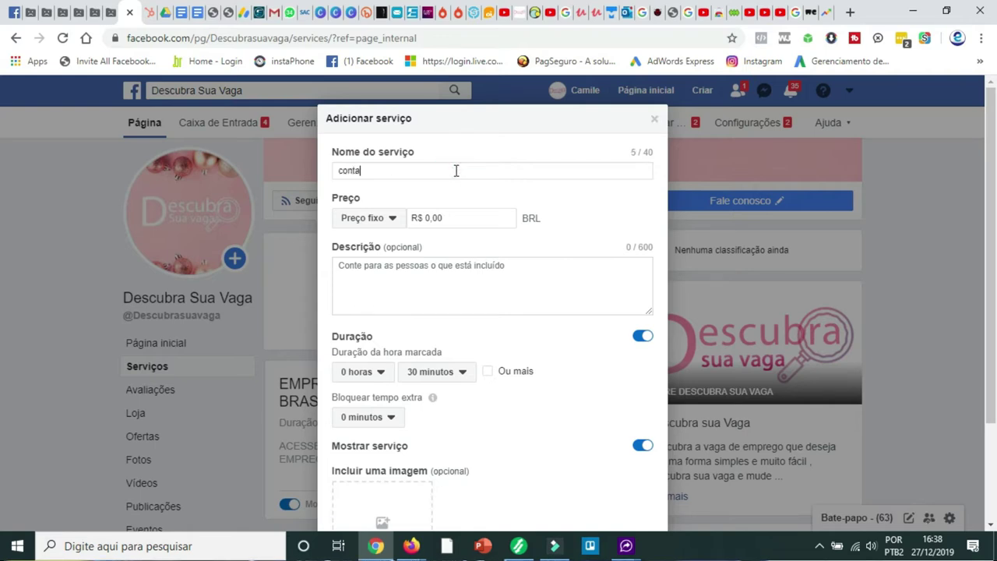
{"action": "key", "text": "BackSpace"}
{"action": "key", "text": "BackSpace"}
{"action": "key", "text": "BackSpace"}
{"action": "key", "text": "BackSpace"}
{"action": "type", "text": "CONTATO"}
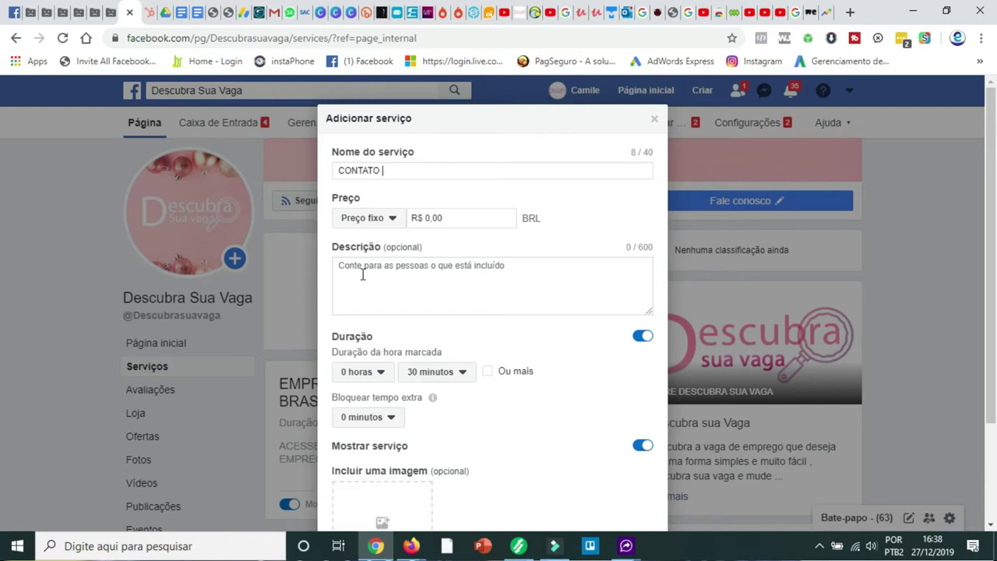
- Set the CONTATO price to Sem preço and switch off Duração
{"action": "left_click", "coordinate": [393, 219]}
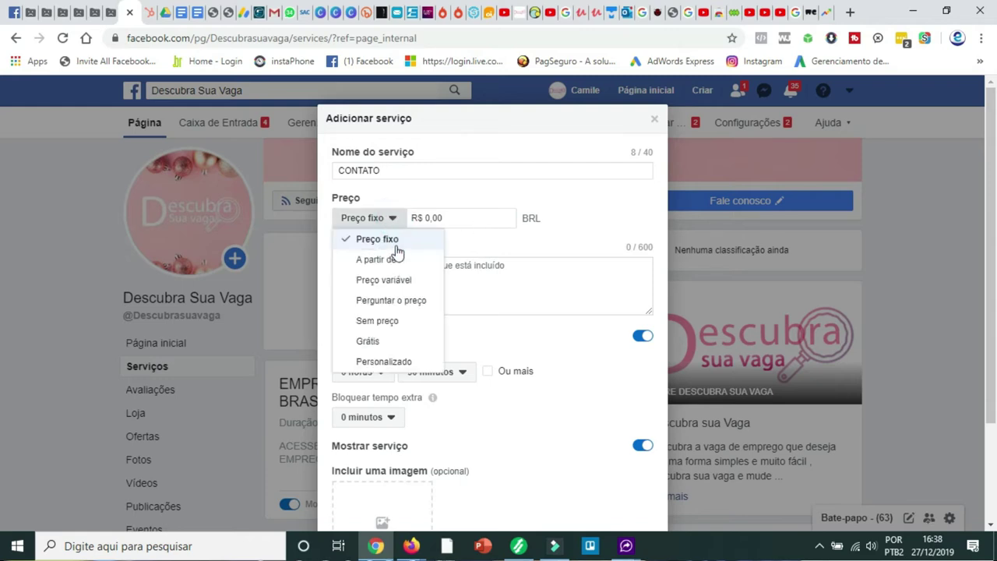
{"action": "left_click", "coordinate": [410, 322]}
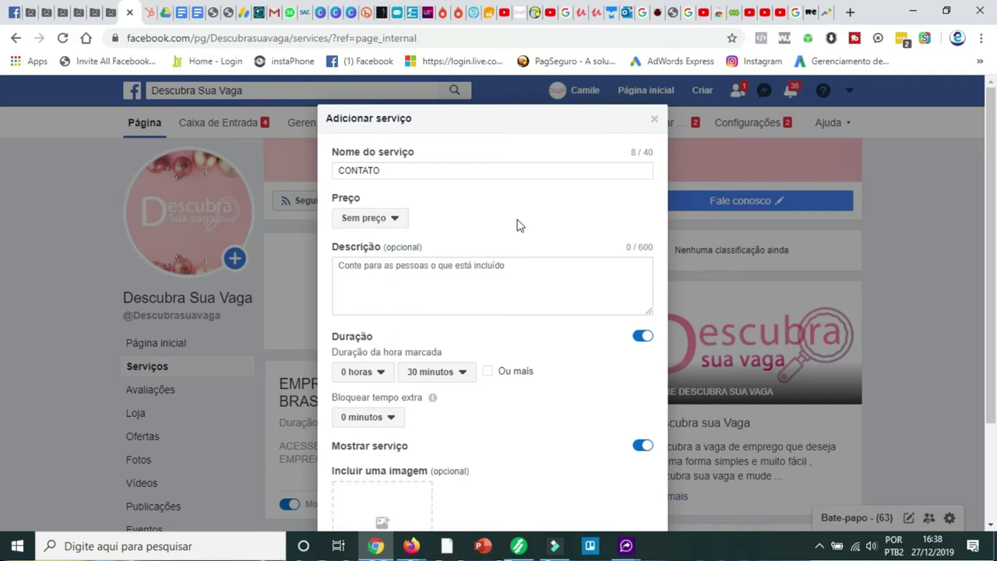
{"action": "scroll", "coordinate": [518, 223], "scroll_direction": "down", "scroll_amount": 1}
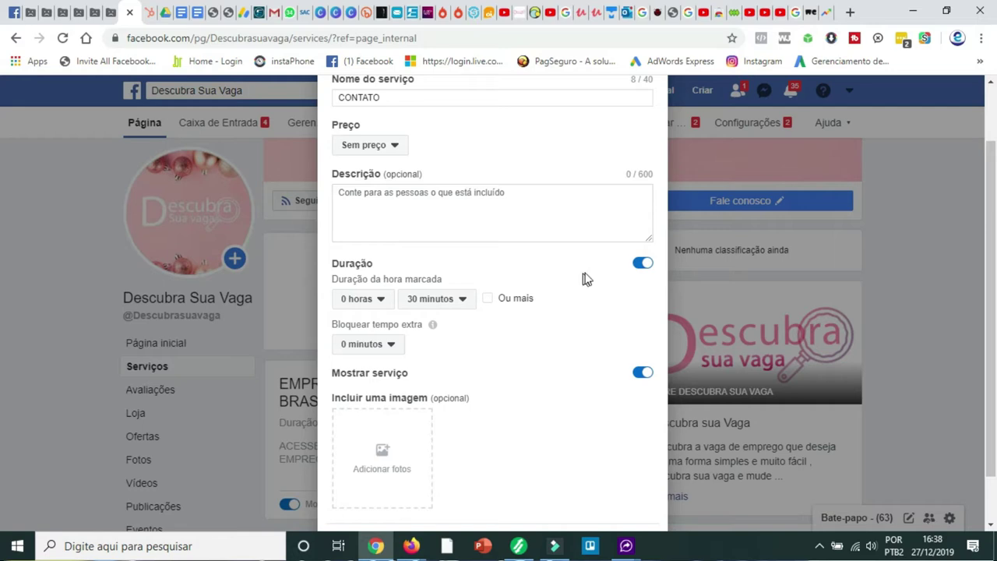
{"action": "scroll", "coordinate": [583, 278], "scroll_direction": "down", "scroll_amount": 1}
{"action": "left_click", "coordinate": [641, 203]}
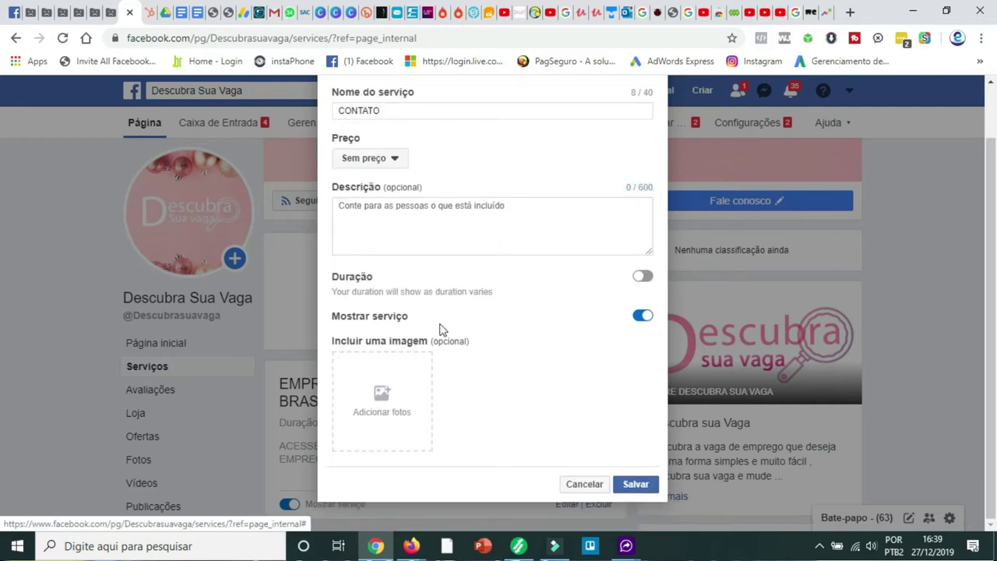
- Paste the WhatsApp contact number into the service description
{"action": "left_click", "coordinate": [426, 205]}
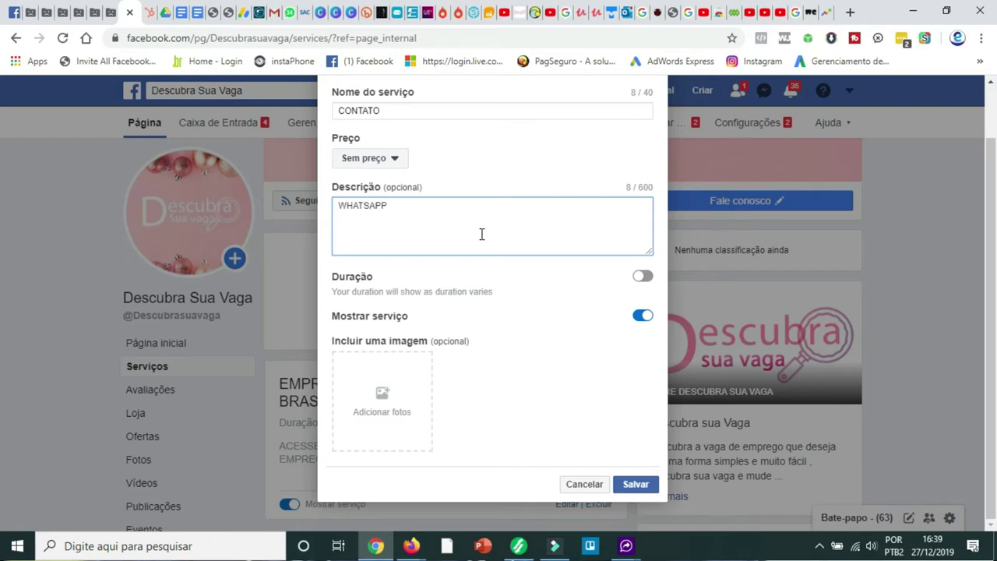
{"action": "left_click", "coordinate": [792, 516]}
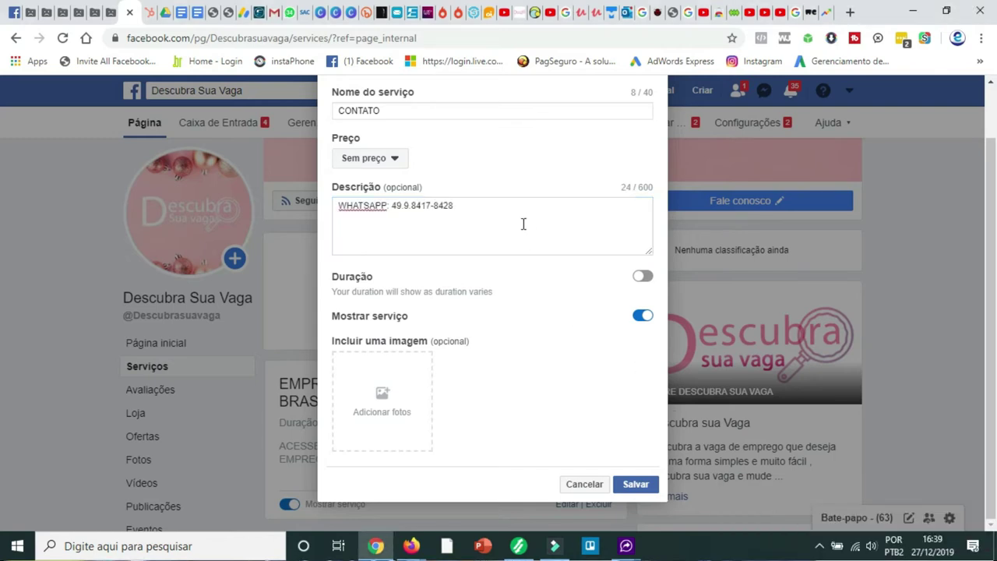
{"action": "left_click", "coordinate": [522, 223]}
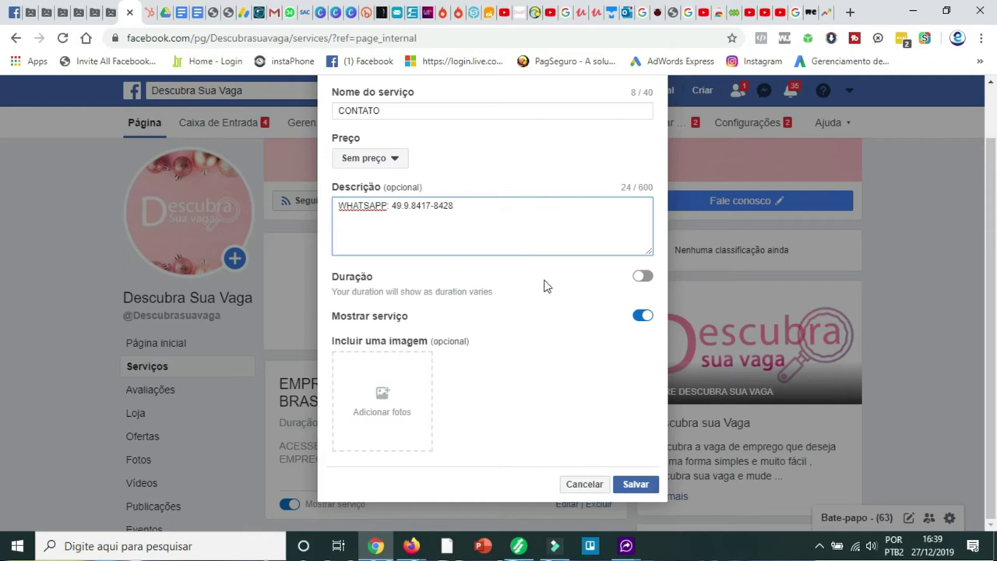
- Attach the TELEFONE phone image to the CONTATO service
{"action": "left_click", "coordinate": [385, 396]}
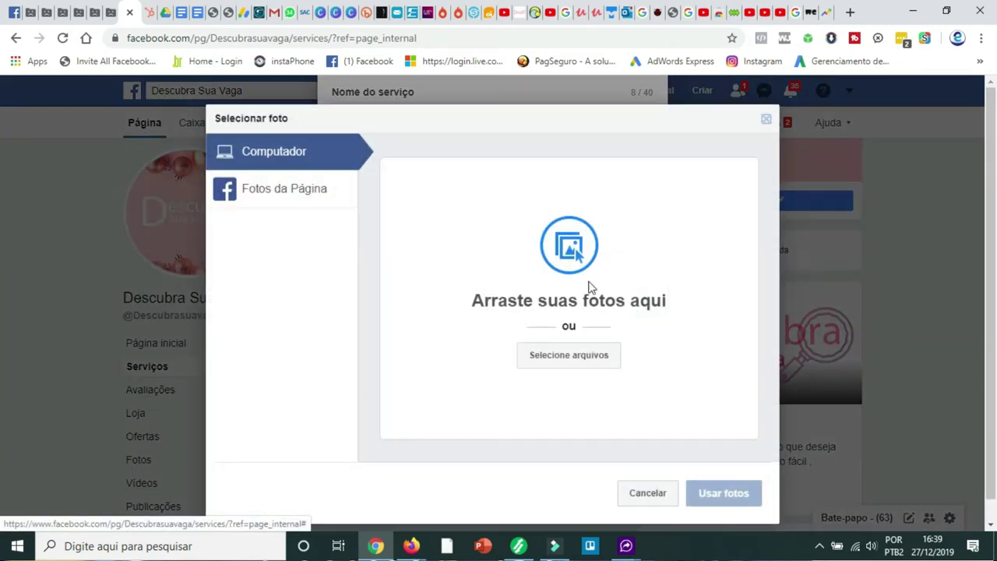
{"action": "left_click", "coordinate": [586, 357]}
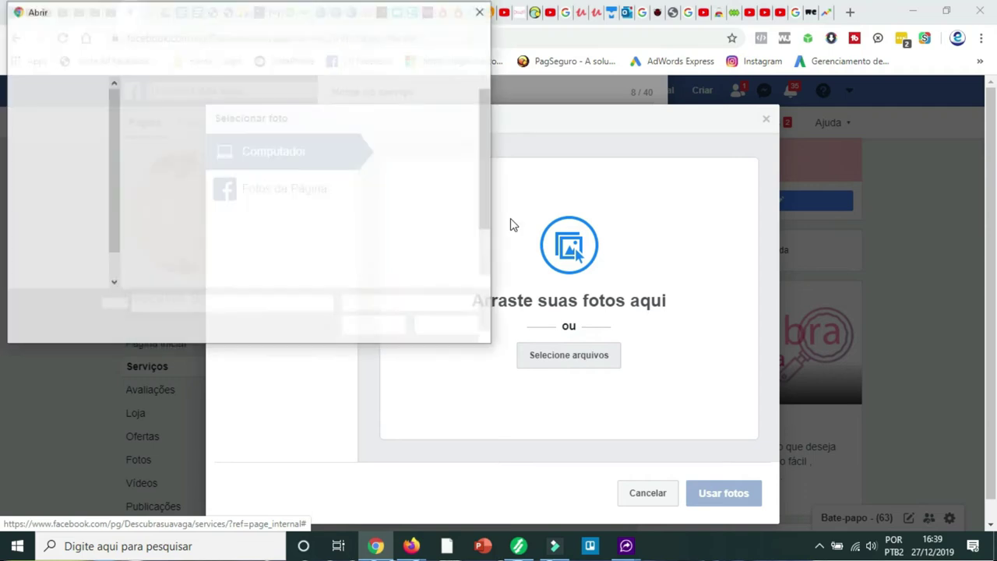
{"action": "left_click", "coordinate": [431, 249]}
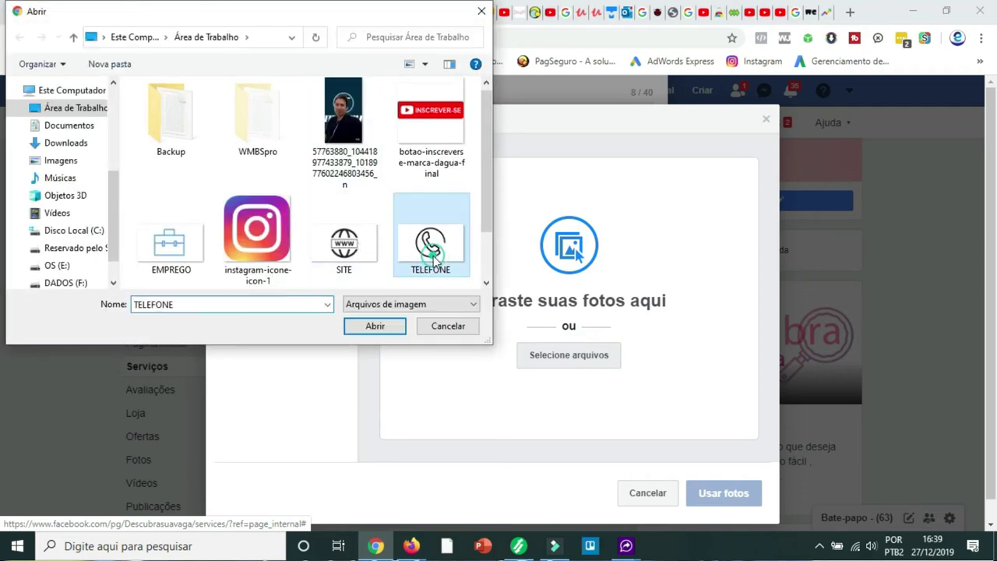
{"action": "left_click", "coordinate": [374, 326]}
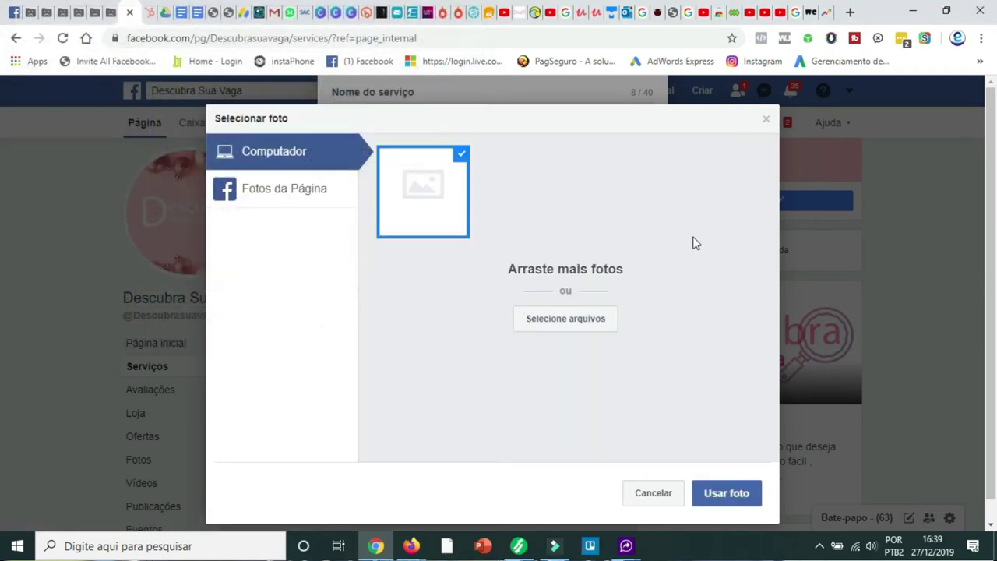
{"action": "left_click", "coordinate": [734, 495]}
{"action": "scroll", "coordinate": [512, 211], "scroll_direction": "up", "scroll_amount": 1}
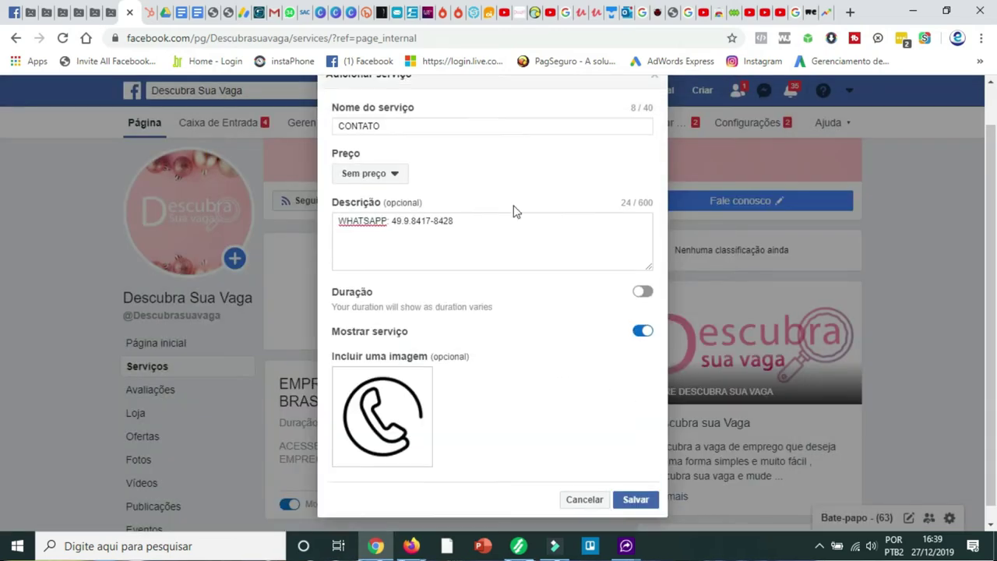
{"action": "scroll", "coordinate": [518, 213], "scroll_direction": "down", "scroll_amount": 1}
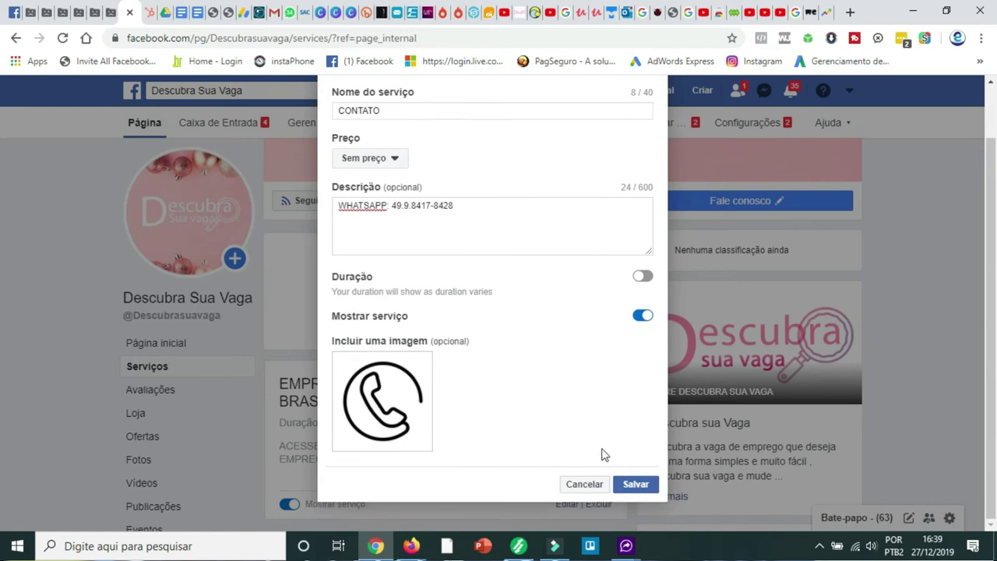
- Save the CONTATO service, check its card in Serviços, and switch to the Canva design
{"action": "left_click", "coordinate": [635, 484]}
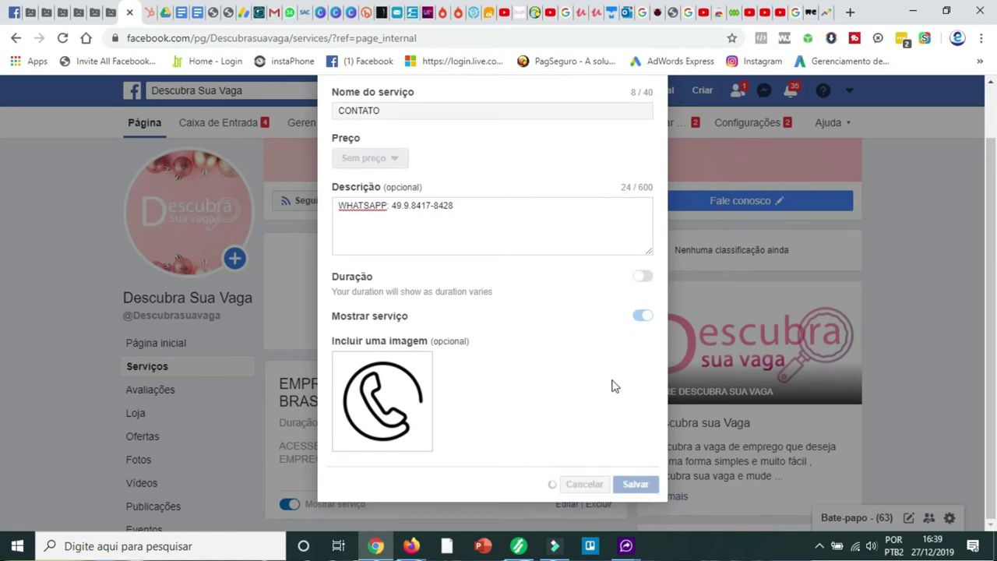
{"action": "scroll", "coordinate": [584, 291], "scroll_direction": "down", "scroll_amount": 4}
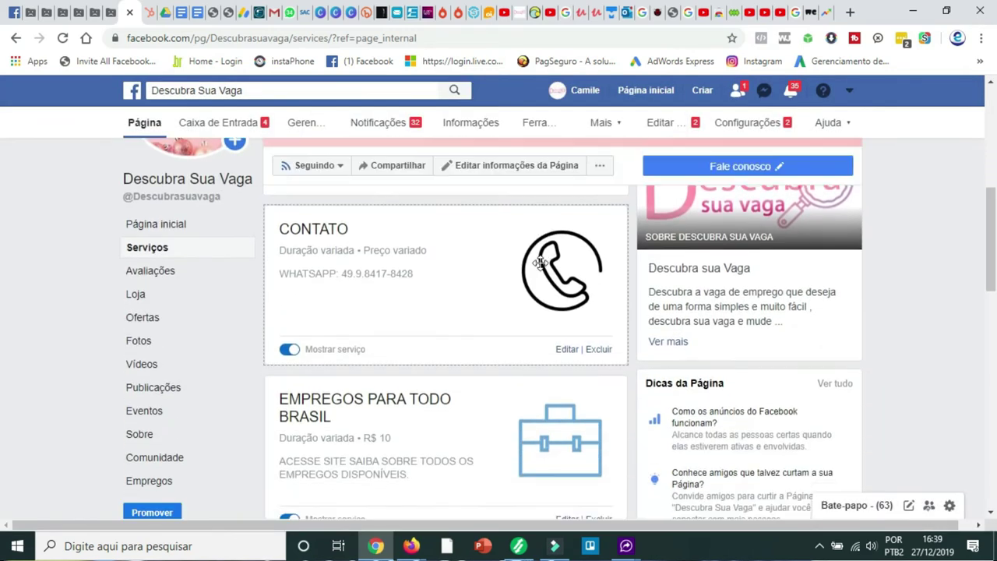
{"action": "scroll", "coordinate": [585, 340], "scroll_direction": "up", "scroll_amount": 1}
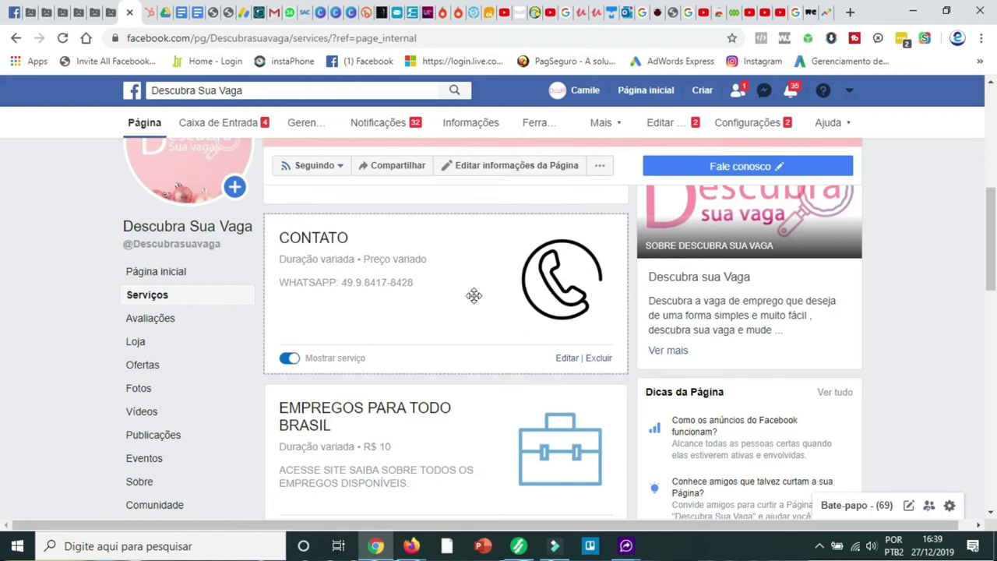
{"action": "scroll", "coordinate": [515, 279], "scroll_direction": "down", "scroll_amount": 1}
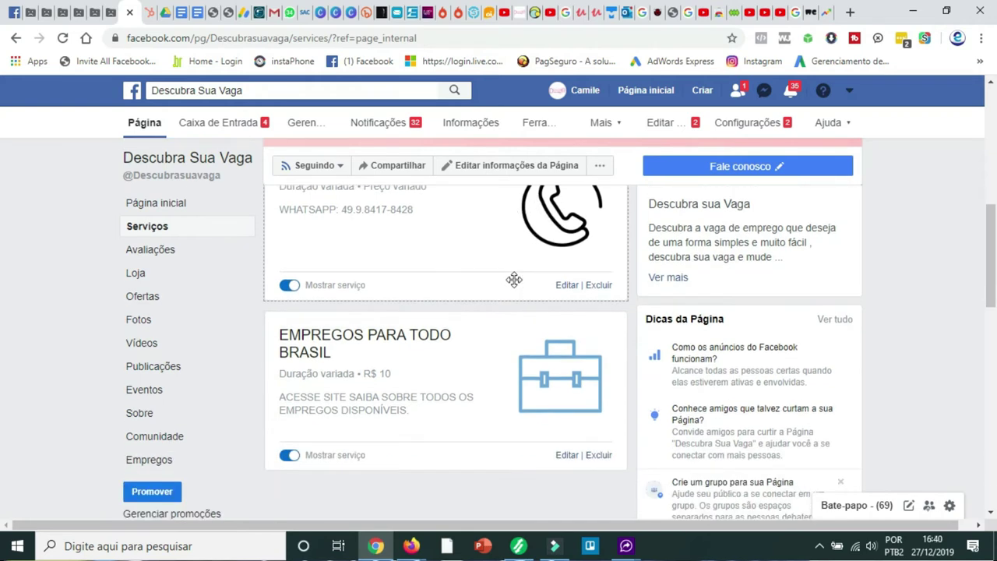
{"action": "scroll", "coordinate": [515, 279], "scroll_direction": "up", "scroll_amount": 1}
{"action": "scroll", "coordinate": [557, 325], "scroll_direction": "down", "scroll_amount": 1}
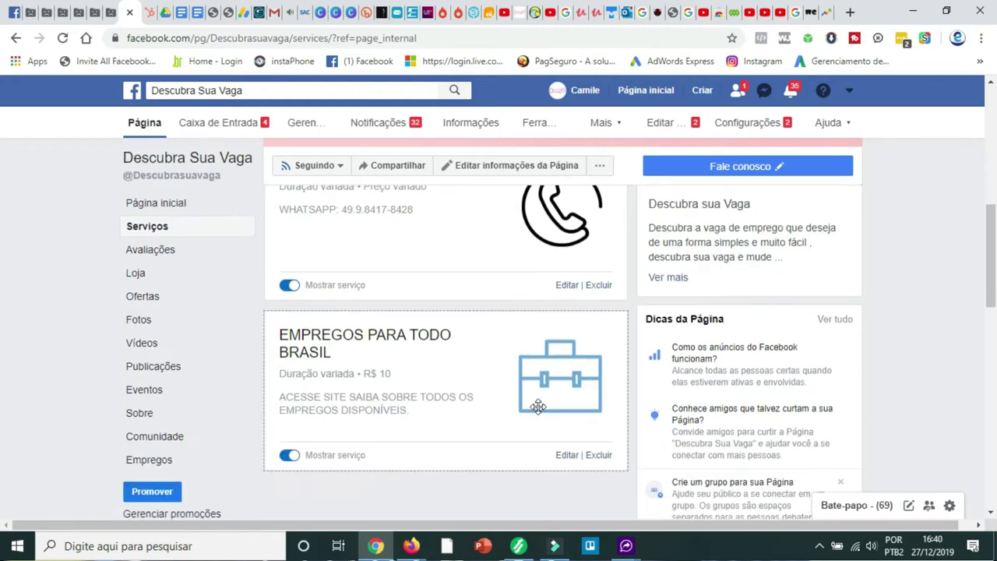
{"action": "scroll", "coordinate": [562, 248], "scroll_direction": "up", "scroll_amount": 1}
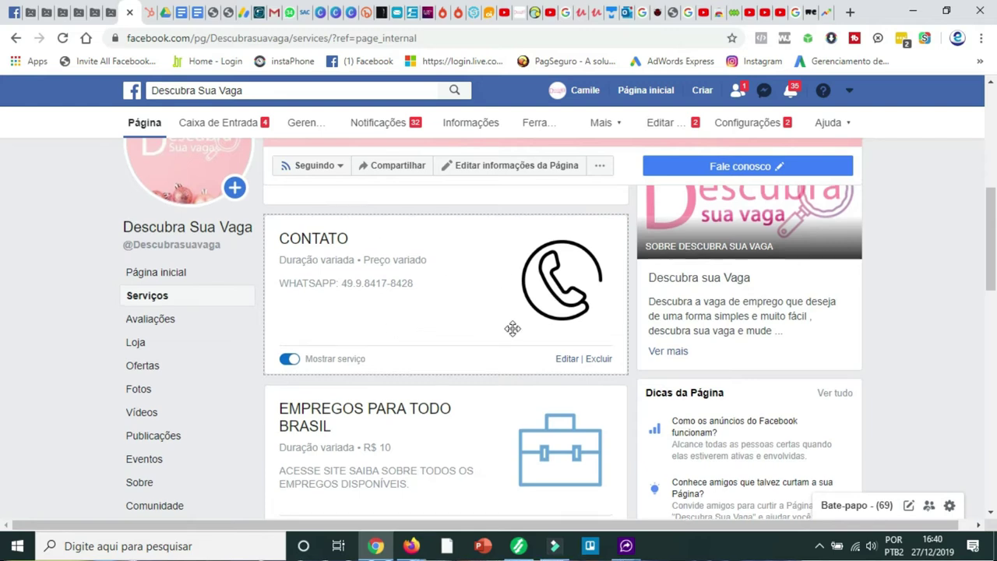
{"action": "scroll", "coordinate": [506, 323], "scroll_direction": "up", "scroll_amount": 2}
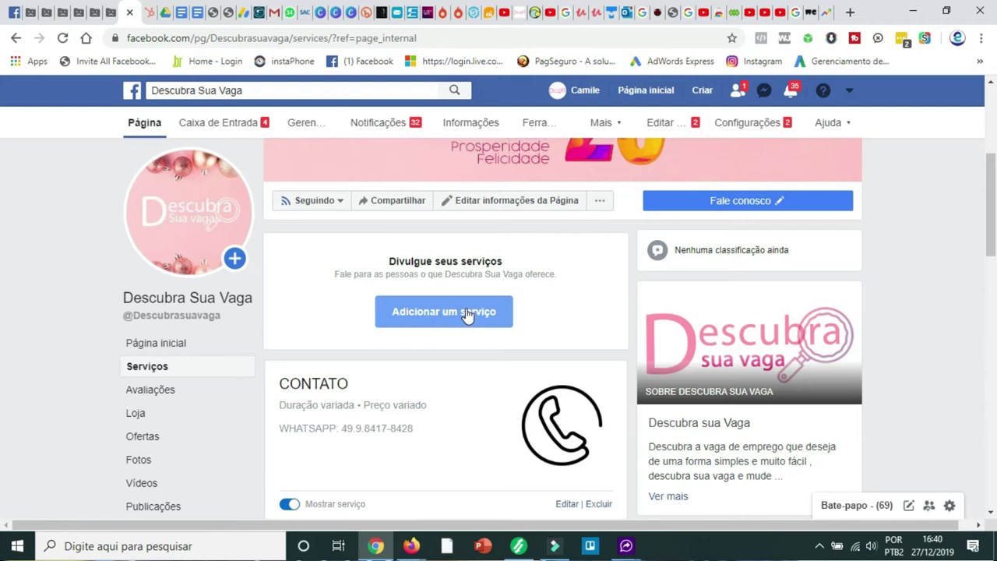
{"action": "left_click", "coordinate": [335, 12]}
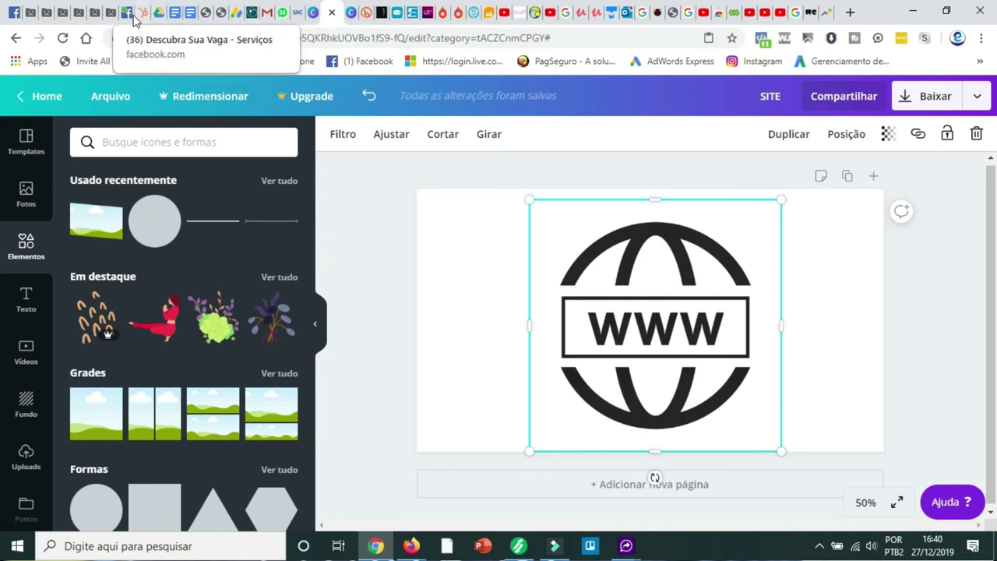
- Delete the WWW globe graphic from the Canva page
{"action": "left_click", "coordinate": [130, 17]}
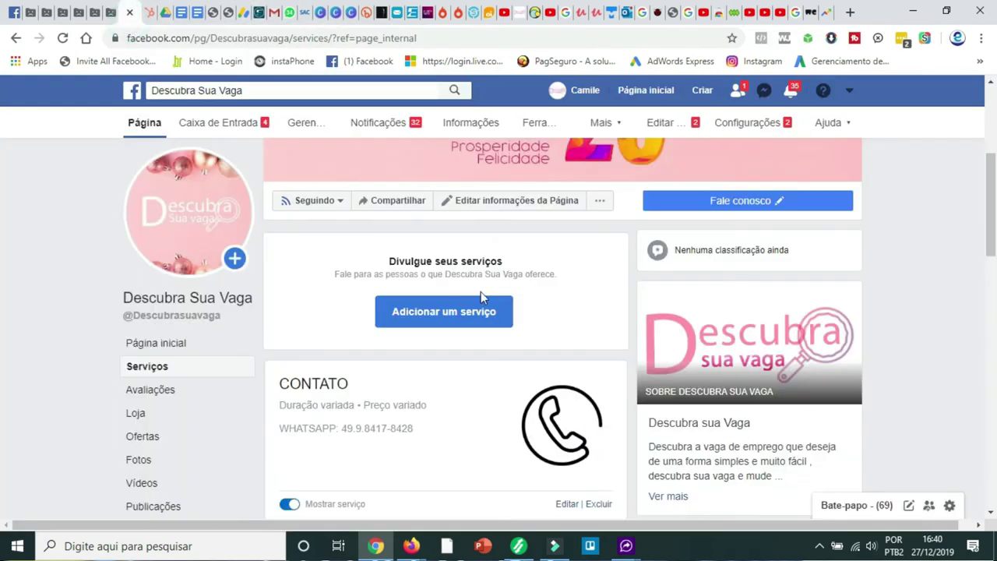
{"action": "scroll", "coordinate": [481, 292], "scroll_direction": "down", "scroll_amount": 2}
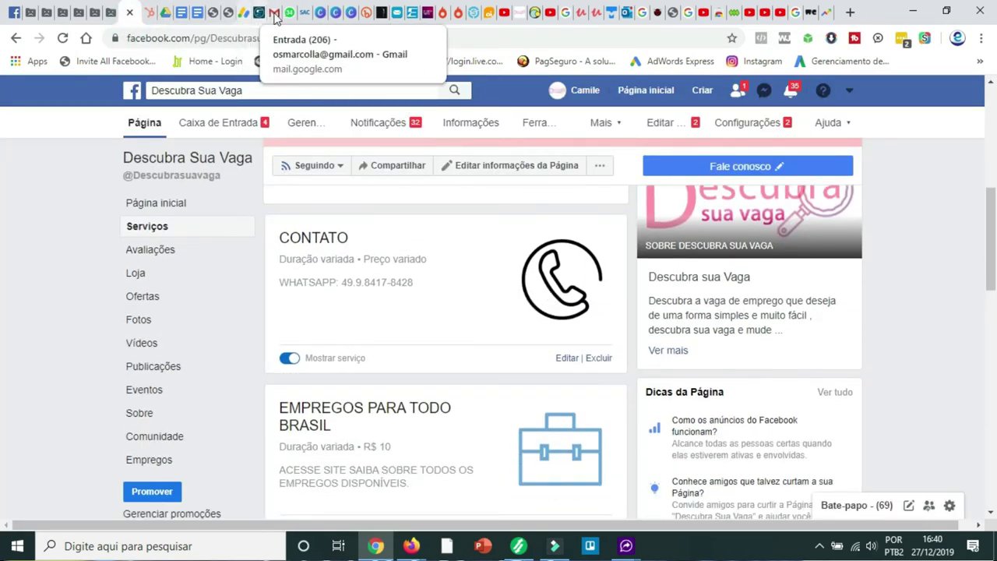
{"action": "left_click", "coordinate": [336, 13]}
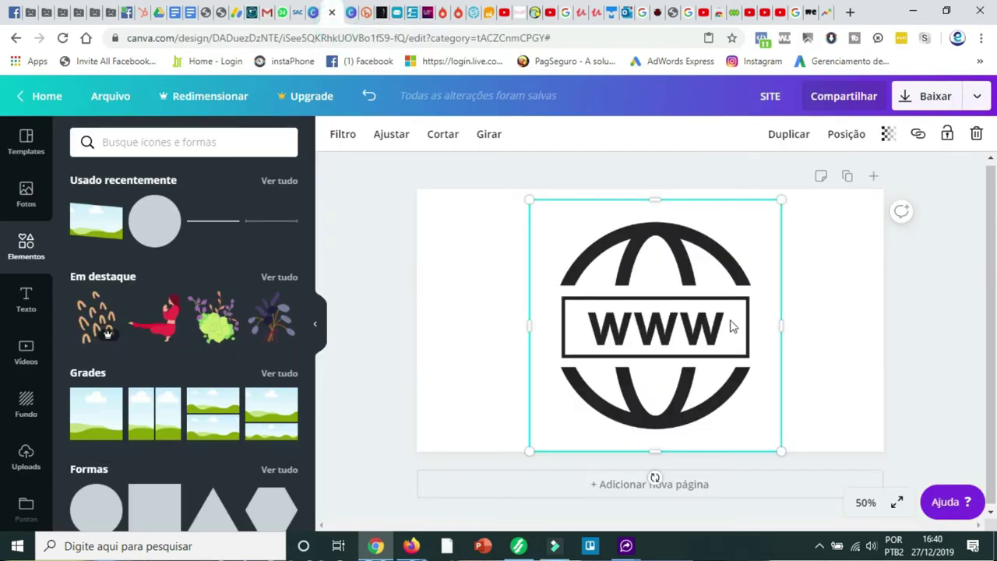
{"action": "key", "text": "Delete"}
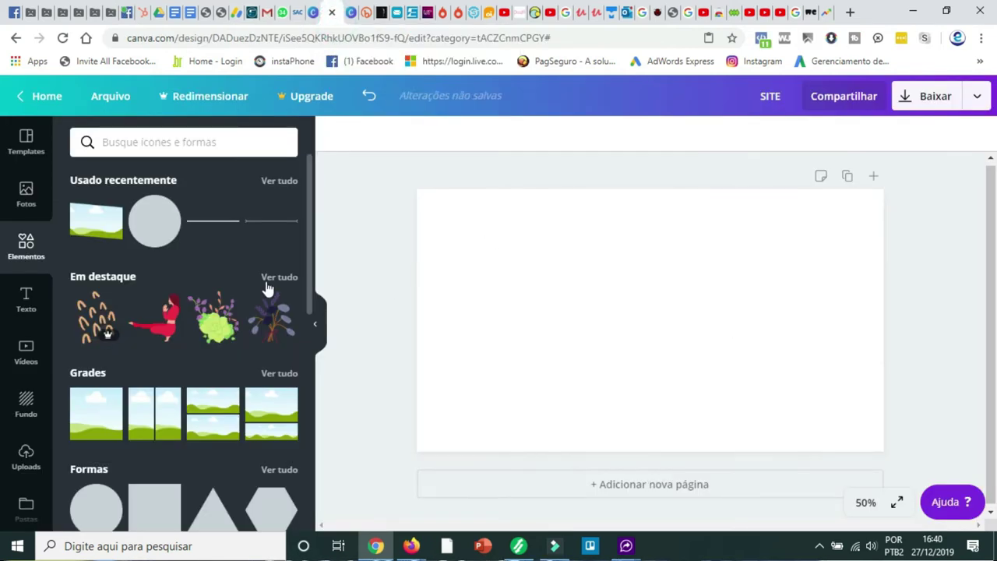
- Search Canva elements for 'Icon' and browse the results
{"action": "left_click", "coordinate": [172, 141]}
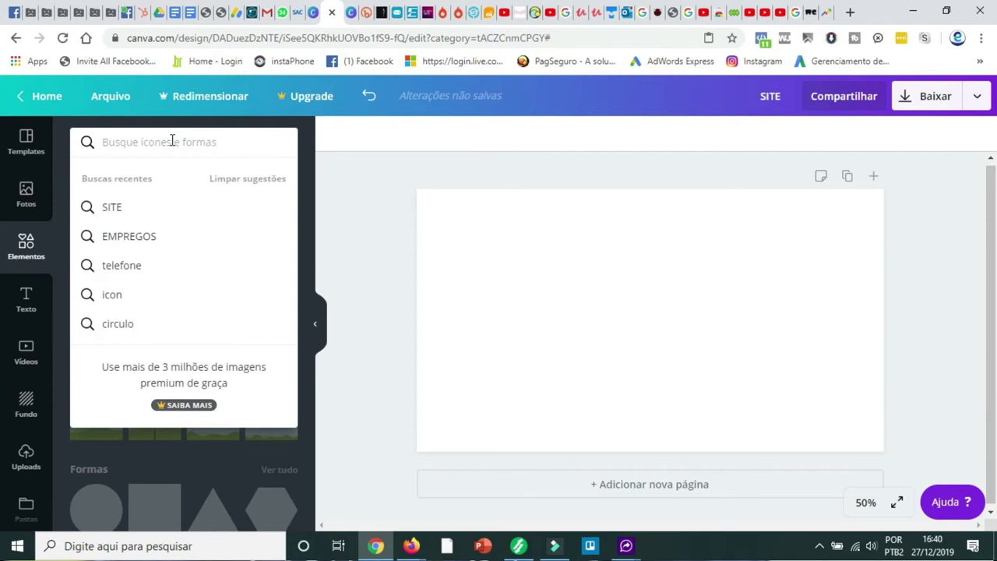
{"action": "type", "text": "INCON"}
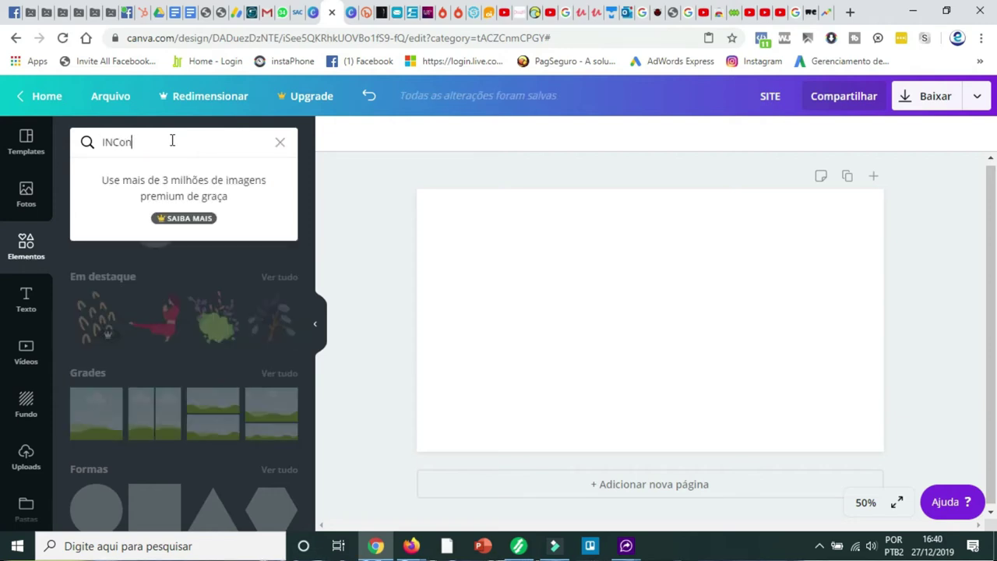
{"action": "key", "text": "BackSpace"}
{"action": "key", "text": "BackSpace"}
{"action": "key", "text": "BackSpace"}
{"action": "key", "text": "BackSpace"}
{"action": "key", "text": "BackSpace"}
{"action": "type", "text": "Icon"}
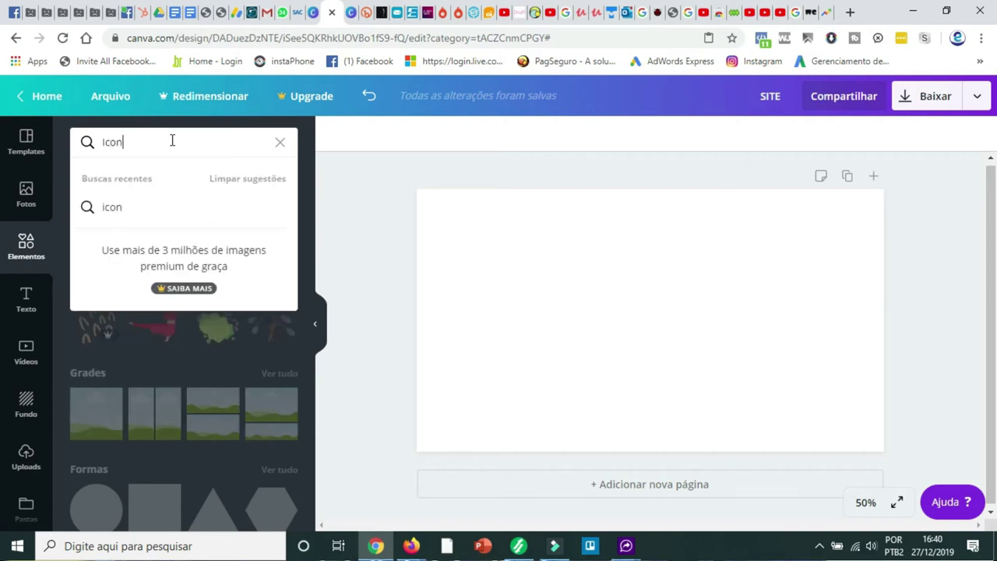
{"action": "key", "text": "Return"}
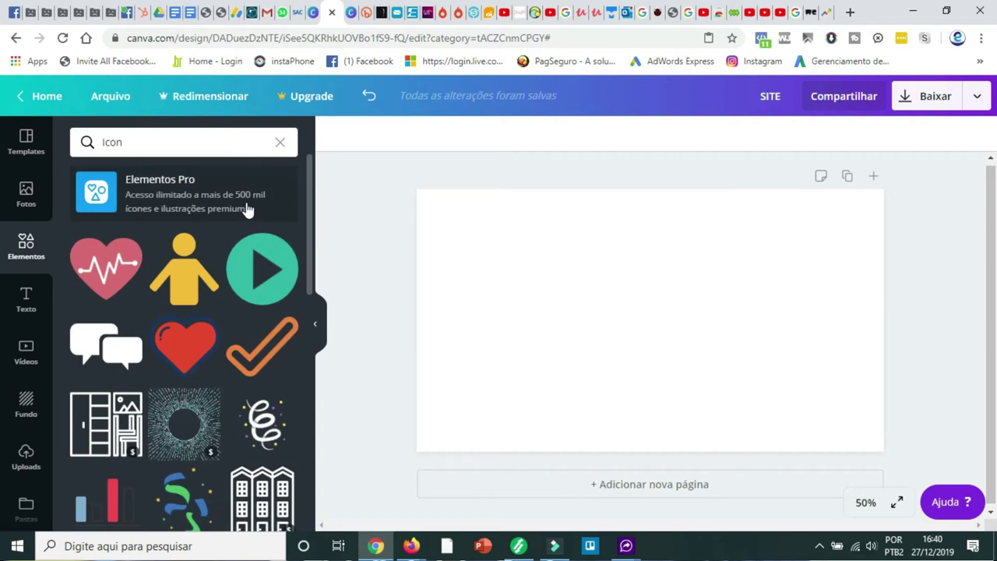
{"action": "scroll", "coordinate": [249, 206], "scroll_direction": "down", "scroll_amount": 3}
{"action": "scroll", "coordinate": [247, 210], "scroll_direction": "down", "scroll_amount": 5}
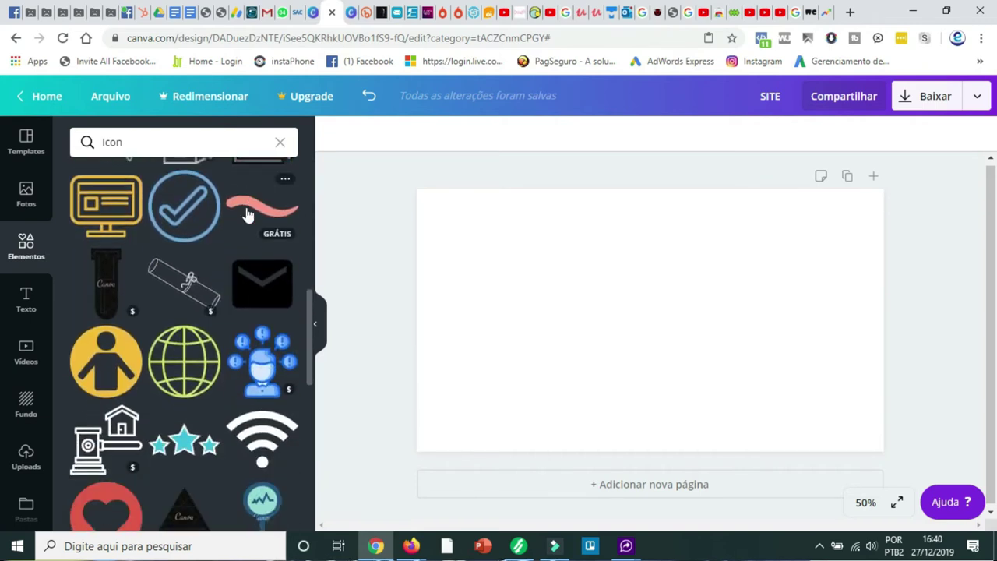
{"action": "scroll", "coordinate": [245, 213], "scroll_direction": "down", "scroll_amount": 3}
{"action": "scroll", "coordinate": [246, 213], "scroll_direction": "down", "scroll_amount": 2}
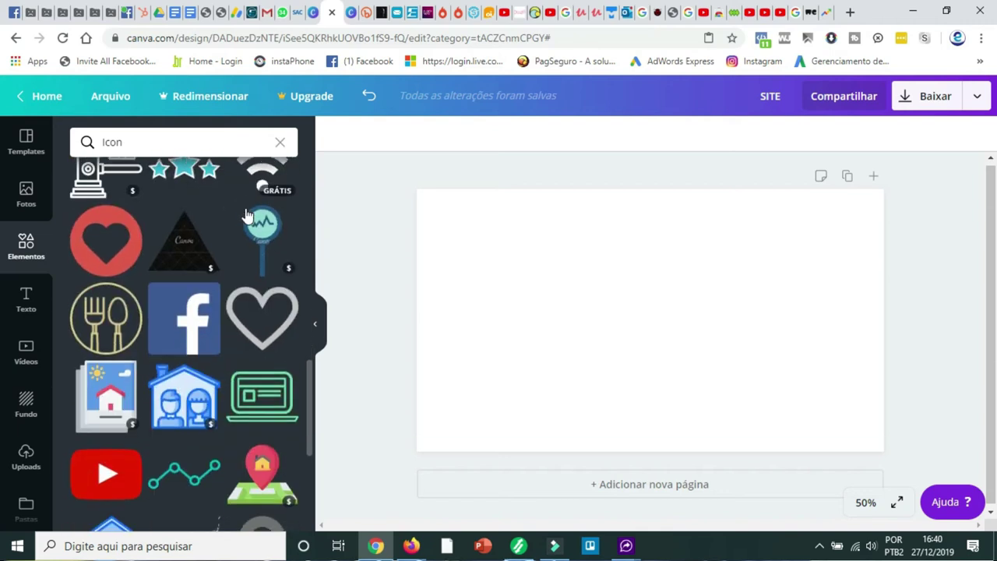
{"action": "scroll", "coordinate": [245, 211], "scroll_direction": "up", "scroll_amount": 10}
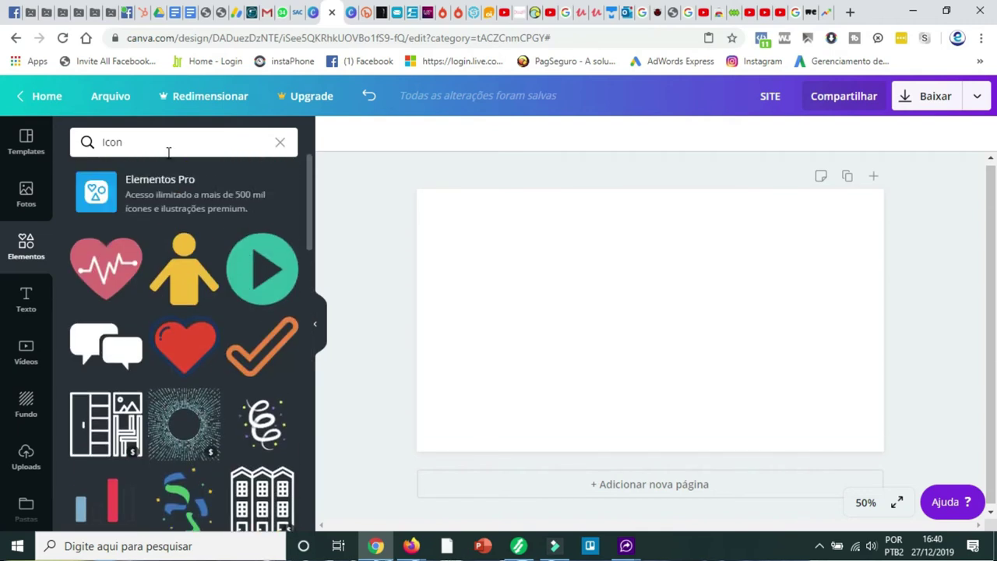
- Replace the query with the recent 'telefone' search to show telephone icons
{"action": "left_click", "coordinate": [151, 148]}
{"action": "key", "text": "BackSpace"}
{"action": "key", "text": "BackSpace"}
{"action": "key", "text": "BackSpace"}
{"action": "key", "text": "BackSpace"}
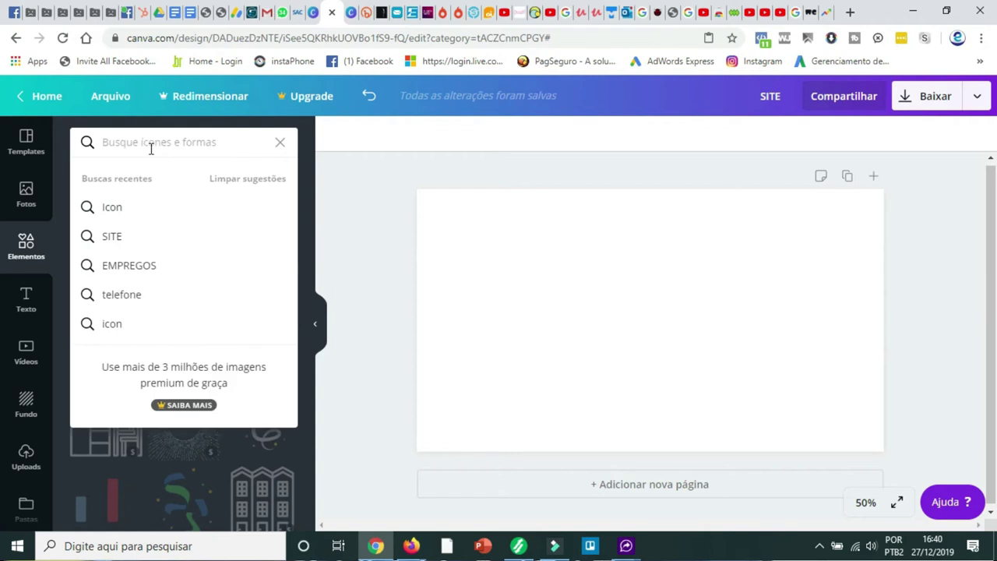
{"action": "left_click", "coordinate": [156, 295]}
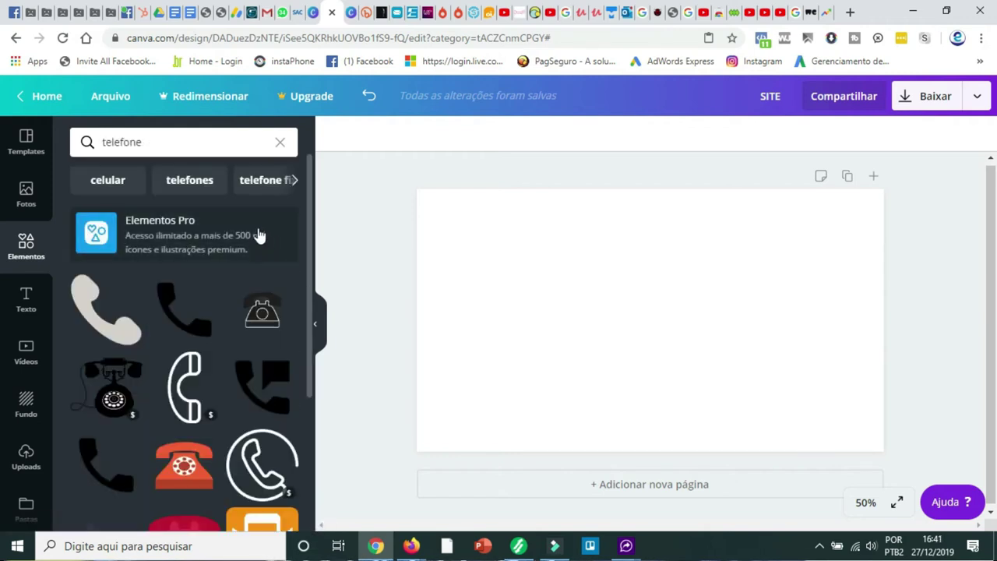
{"action": "scroll", "coordinate": [259, 236], "scroll_direction": "down", "scroll_amount": 4}
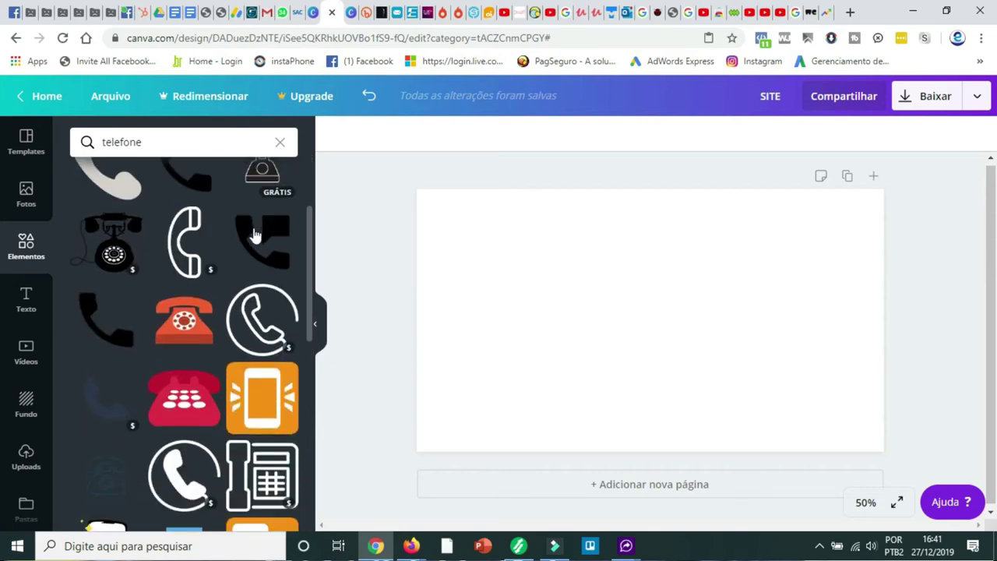